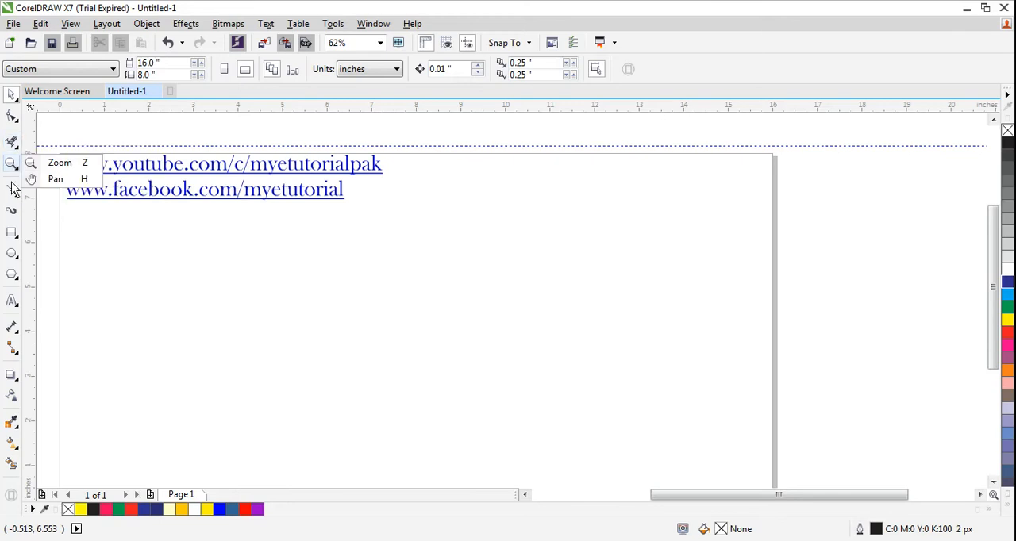
Step: Draw a closed, curved Bézier shape in the middle of the page and stretch it downward to about 151% of its height
{"action": "mouse_move", "coordinate": [13, 191]}
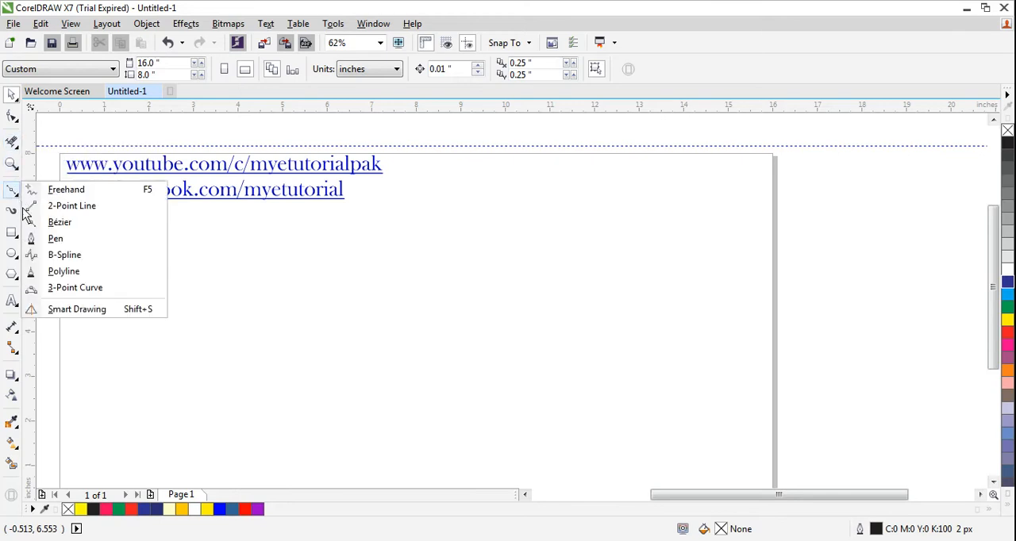
{"action": "left_click", "coordinate": [19, 202]}
{"action": "left_click", "coordinate": [17, 196]}
{"action": "left_click", "coordinate": [16, 196]}
{"action": "left_click", "coordinate": [15, 194]}
{"action": "left_click", "coordinate": [58, 222]}
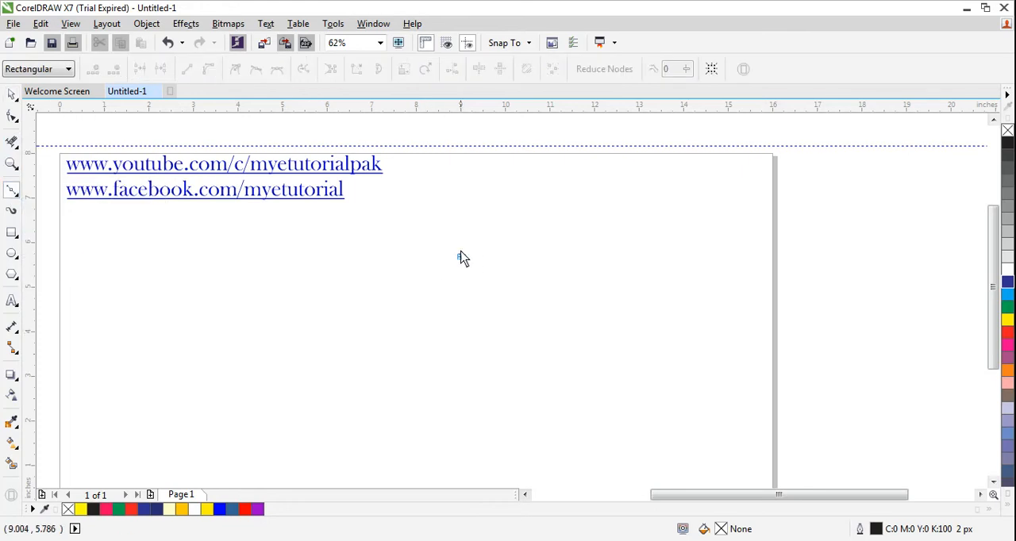
{"action": "mouse_move", "coordinate": [462, 258]}
{"action": "left_mouse_down"}
{"action": "mouse_move", "coordinate": [469, 331]}
{"action": "mouse_move", "coordinate": [458, 368]}
{"action": "mouse_move", "coordinate": [406, 378]}
{"action": "mouse_move", "coordinate": [301, 361]}
{"action": "left_mouse_up"}
{"action": "left_click", "coordinate": [461, 258]}
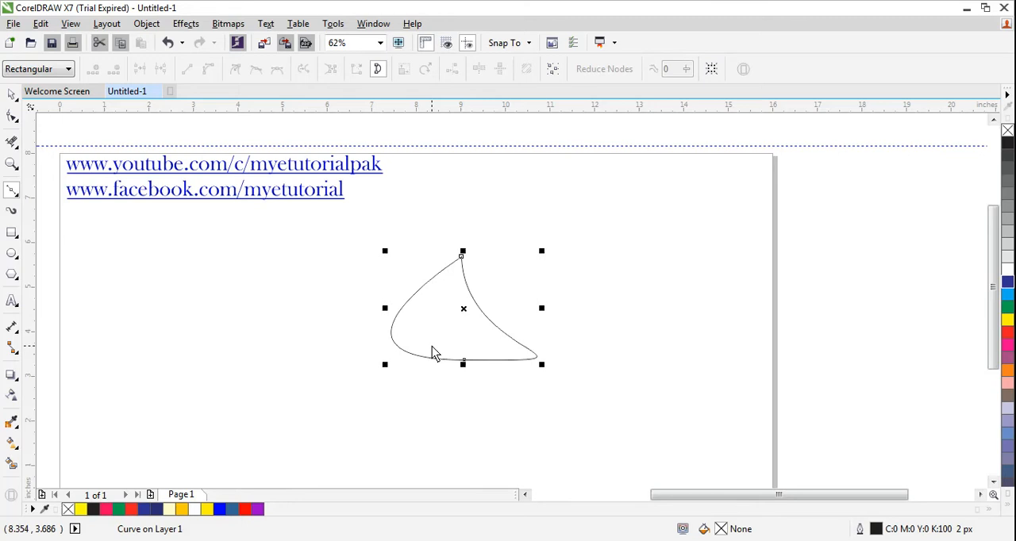
{"action": "left_click_drag", "start_coordinate": [464, 365], "coordinate": [465, 419]}
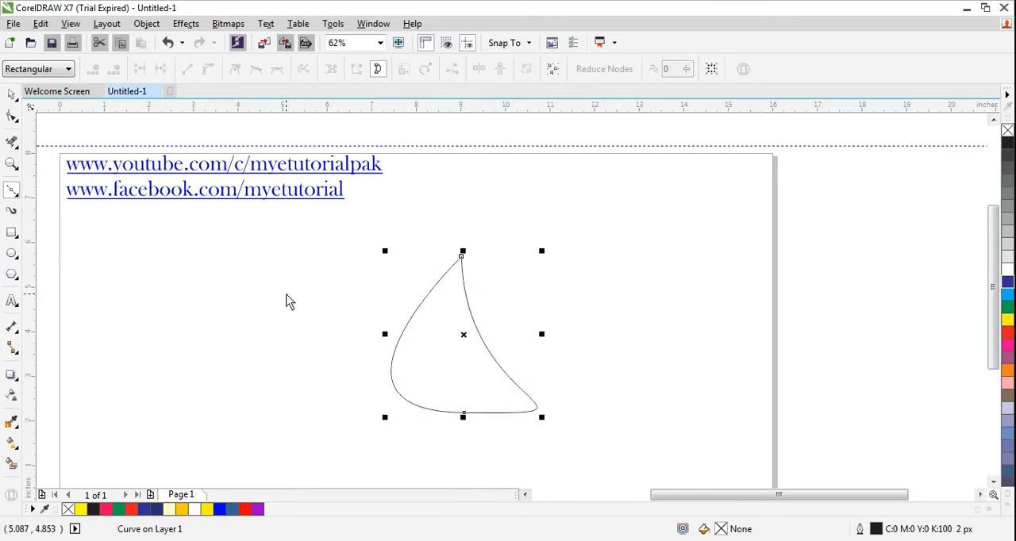
Step: Bend the shape's right-hand edge slightly inward with the Shape tool
{"action": "left_click", "coordinate": [12, 116]}
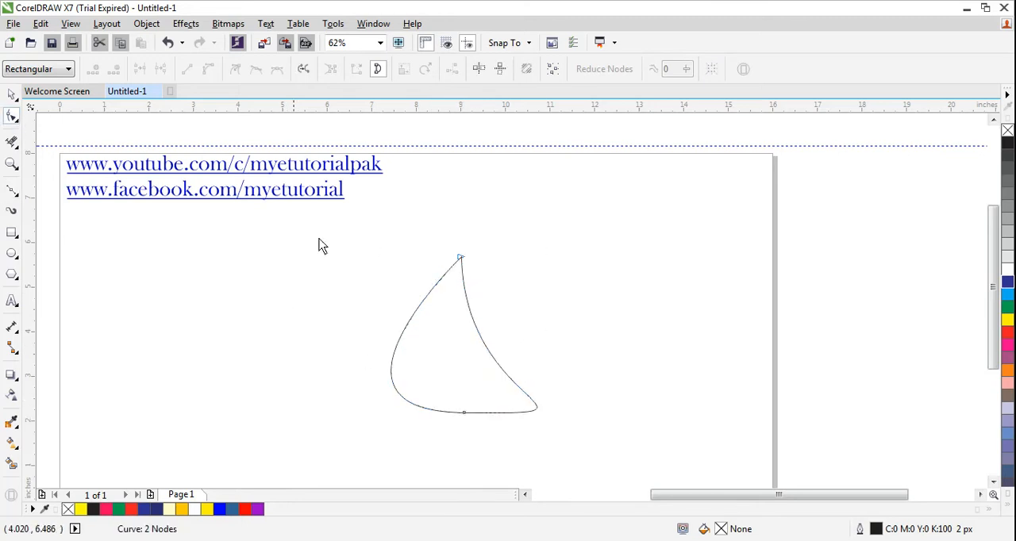
{"action": "left_click", "coordinate": [476, 326]}
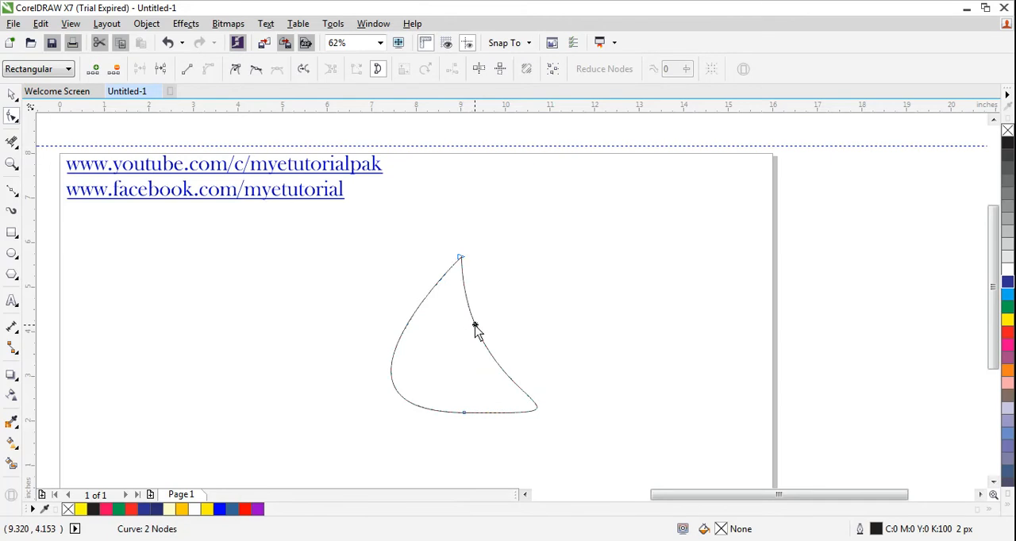
{"action": "right_click", "coordinate": [475, 327]}
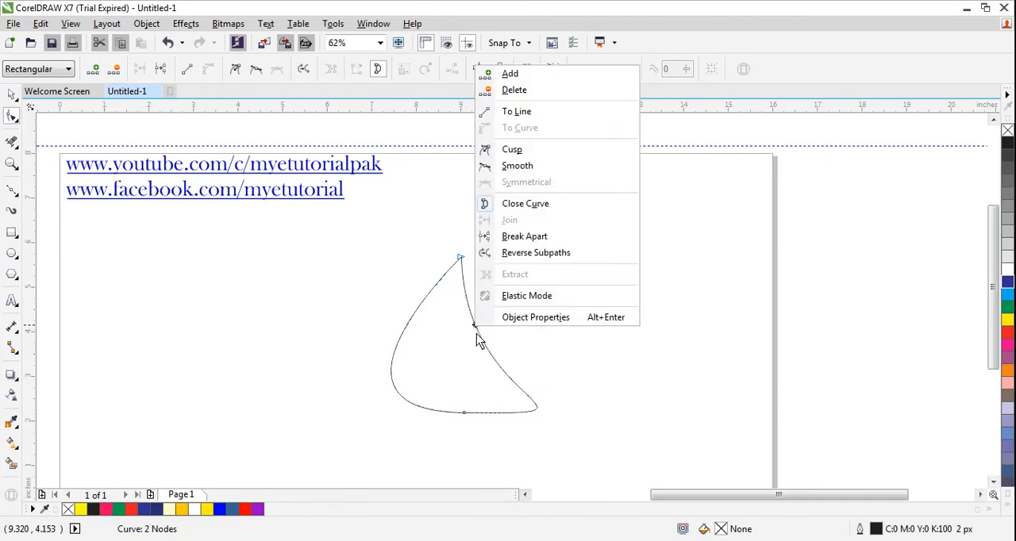
{"action": "left_click", "coordinate": [476, 334]}
{"action": "left_click", "coordinate": [475, 326]}
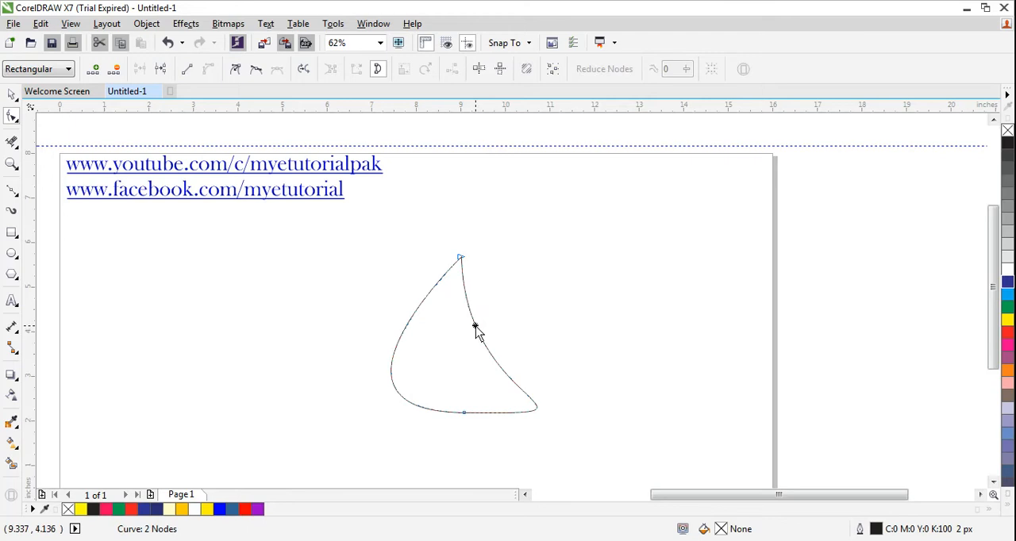
{"action": "right_click", "coordinate": [475, 328]}
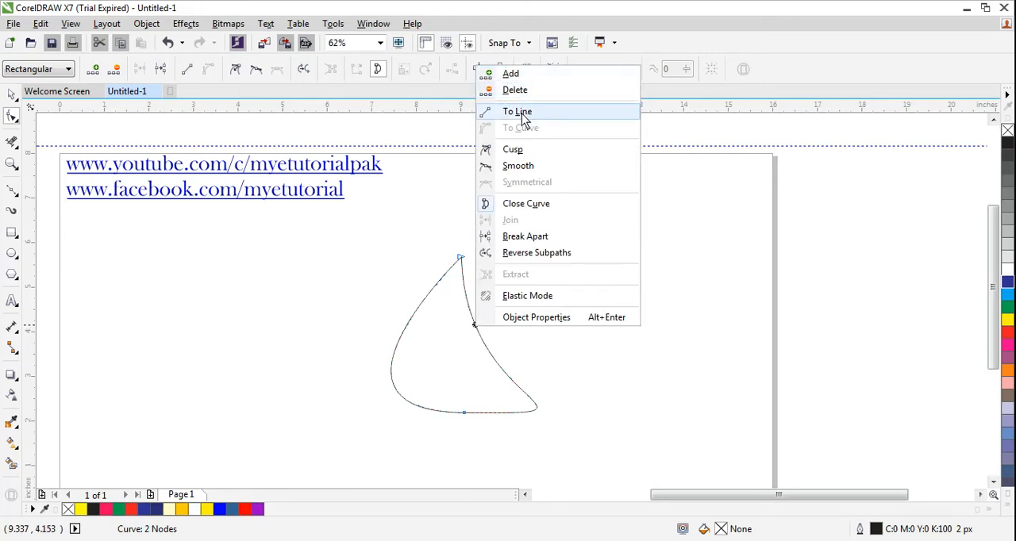
{"action": "left_click", "coordinate": [475, 343]}
{"action": "mouse_move", "coordinate": [479, 332]}
{"action": "left_mouse_down"}
{"action": "mouse_move", "coordinate": [488, 331]}
{"action": "mouse_move", "coordinate": [462, 341]}
{"action": "left_mouse_up"}
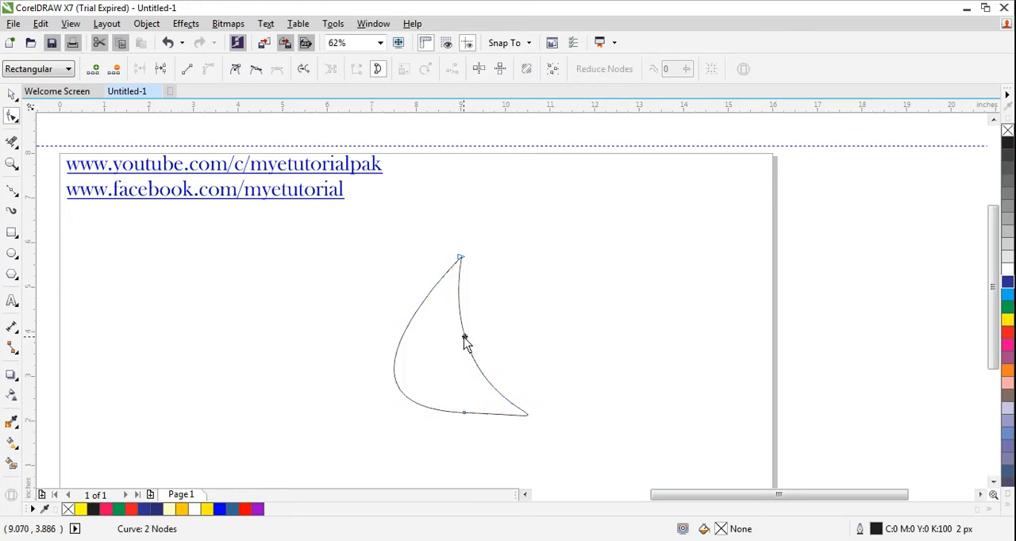
Step: Try converting the shape's right-hand edge to a straight line
{"action": "right_click", "coordinate": [463, 337]}
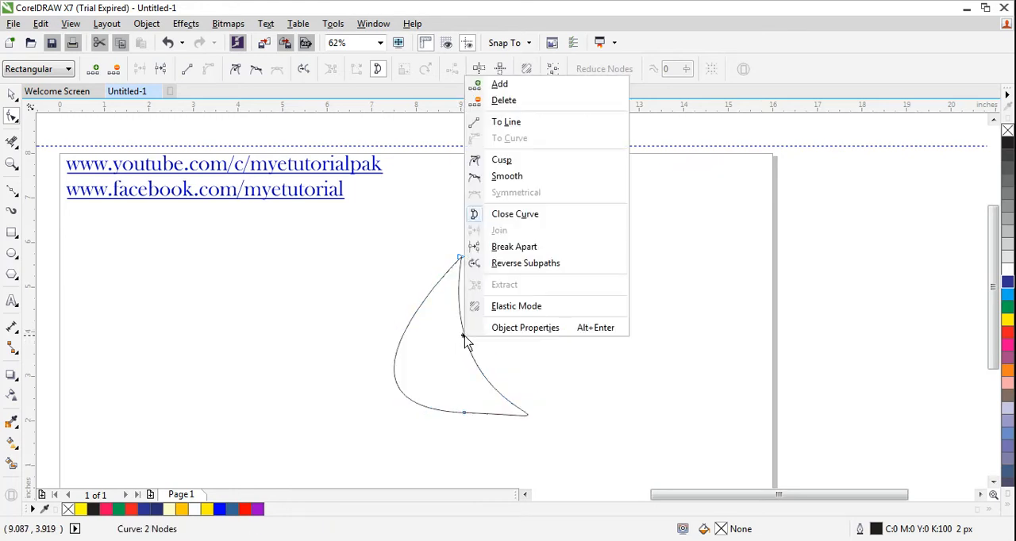
{"action": "left_click", "coordinate": [506, 122]}
{"action": "key", "text": "ctrl+z"}
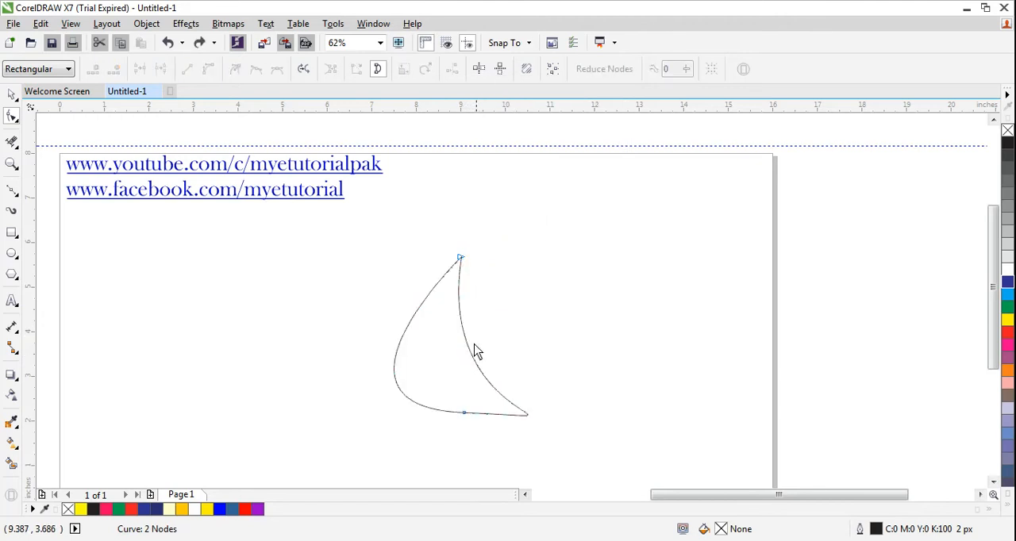
{"action": "left_click", "coordinate": [466, 341]}
{"action": "right_click", "coordinate": [466, 341]}
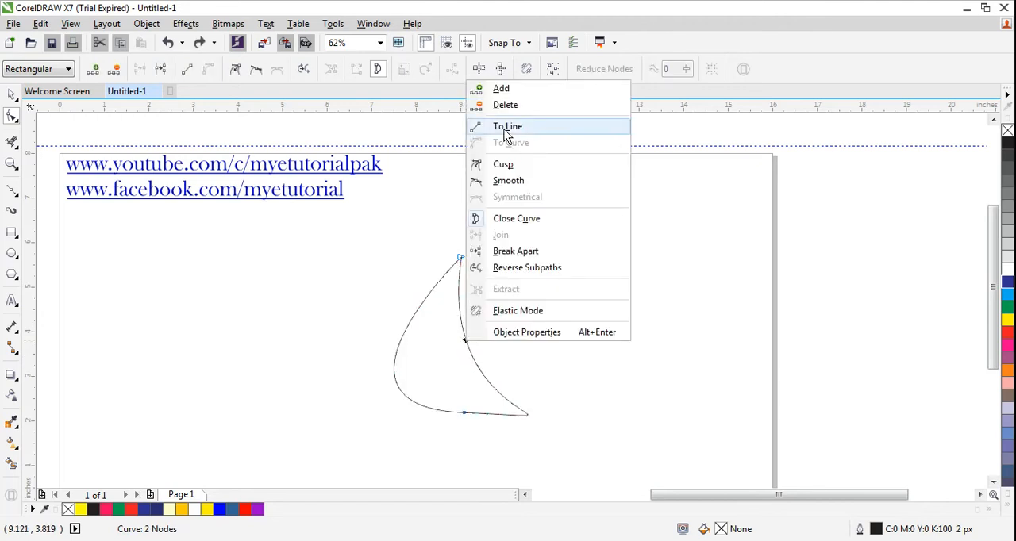
{"action": "key", "text": "Escape"}
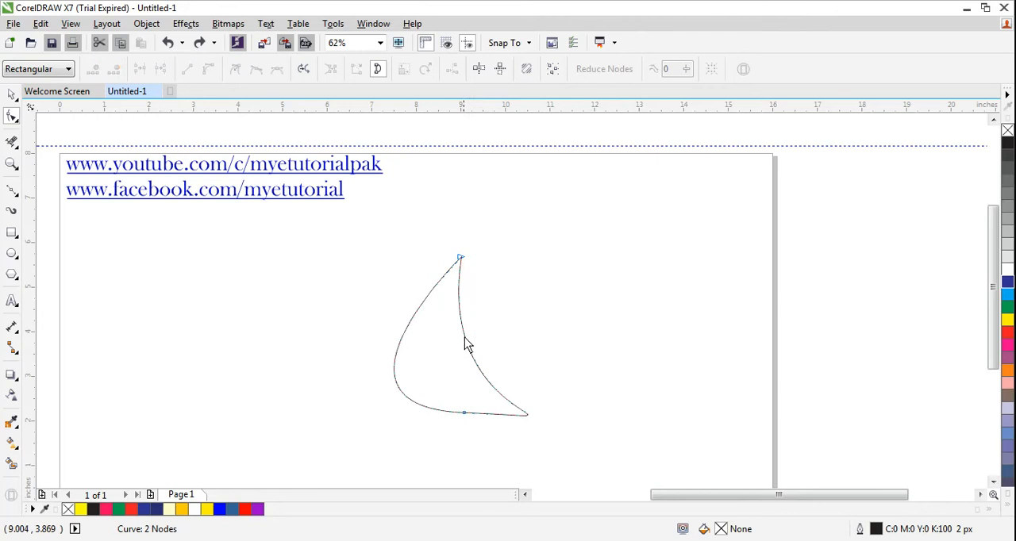
Step: Move the shape's top node up and to the right, and swing its handle left to hollow out the inner edge
{"action": "left_click", "coordinate": [459, 259]}
{"action": "left_click_drag", "start_coordinate": [461, 259], "coordinate": [478, 249]}
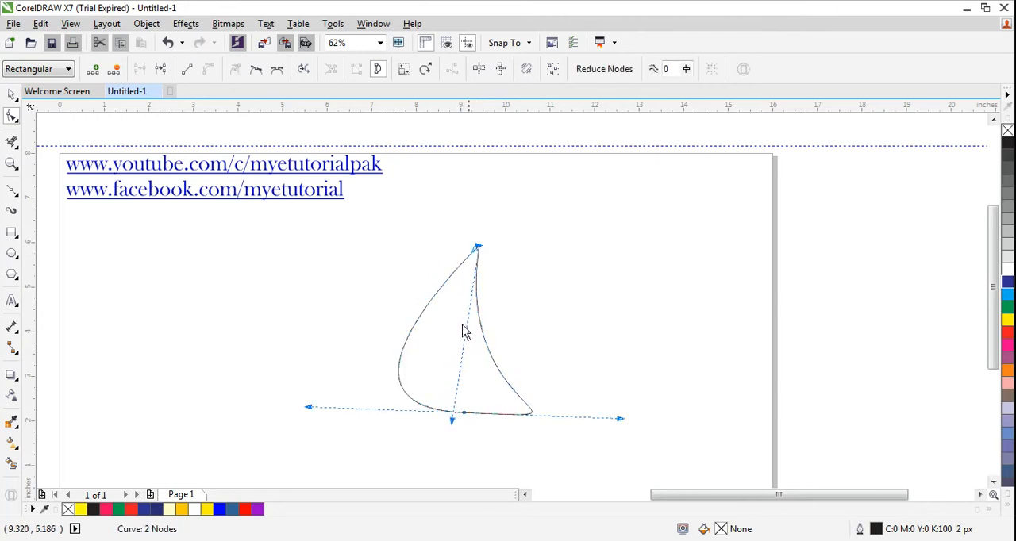
{"action": "left_click_drag", "start_coordinate": [452, 423], "coordinate": [357, 389]}
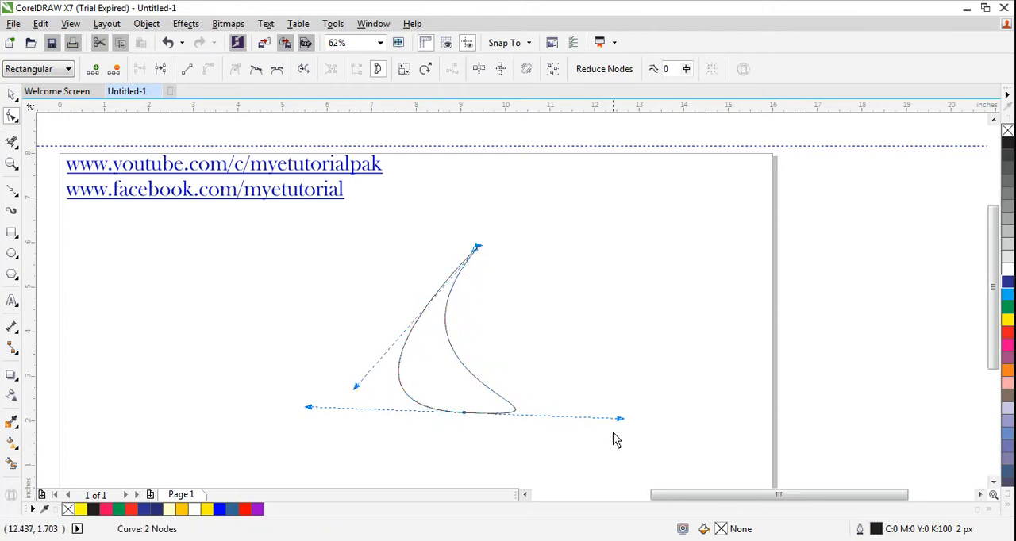
Step: Fine-tune the handles of the bottom and top nodes to form a smooth crescent with a rounded lower end
{"action": "left_click_drag", "start_coordinate": [619, 420], "coordinate": [656, 385]}
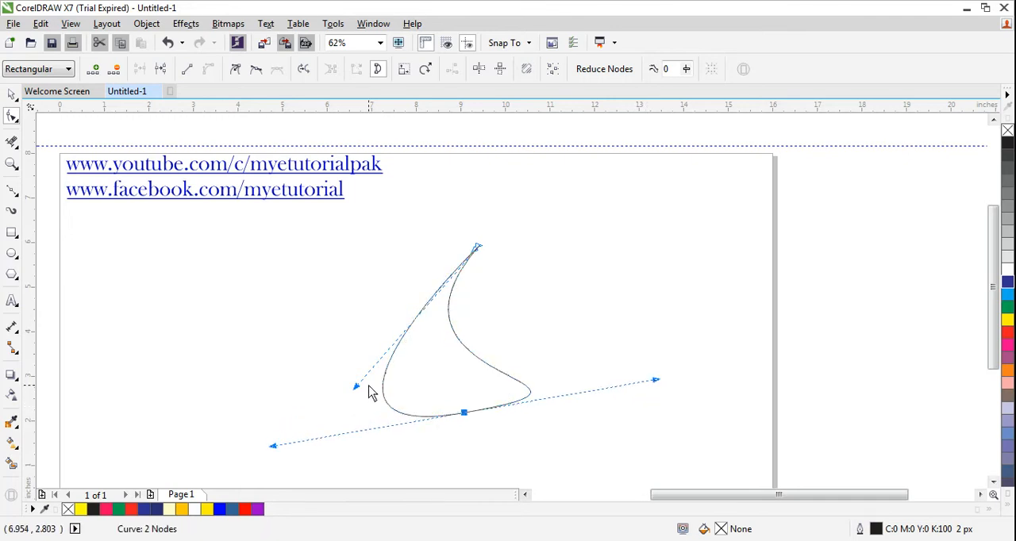
{"action": "left_click_drag", "start_coordinate": [357, 387], "coordinate": [379, 386]}
{"action": "left_click_drag", "start_coordinate": [655, 382], "coordinate": [647, 452]}
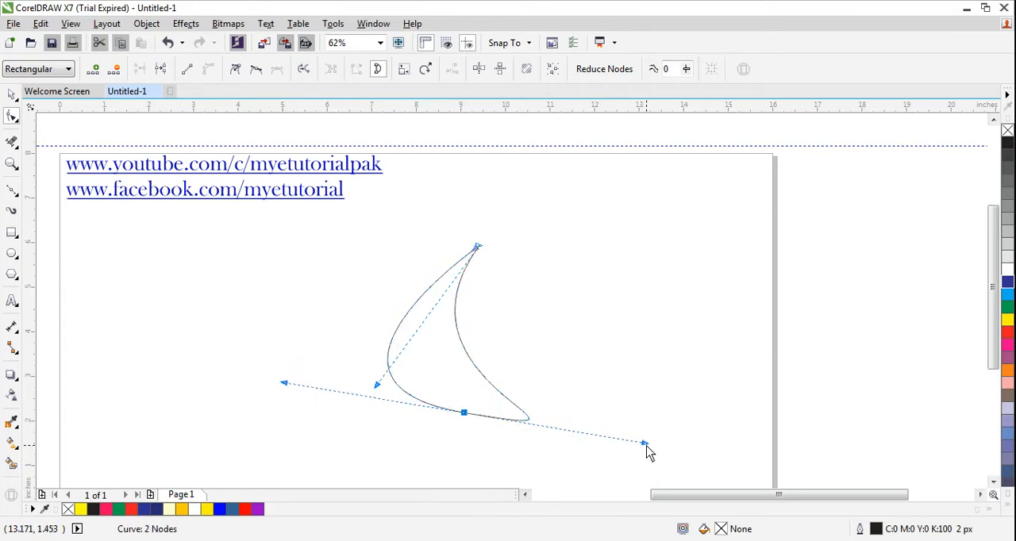
{"action": "left_click_drag", "start_coordinate": [382, 389], "coordinate": [384, 400]}
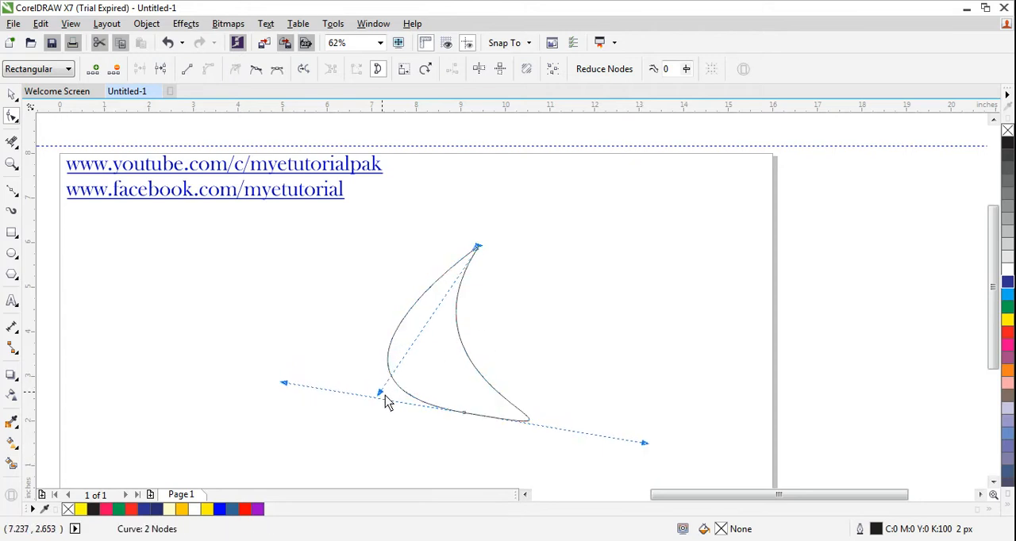
{"action": "left_click_drag", "start_coordinate": [640, 444], "coordinate": [655, 428]}
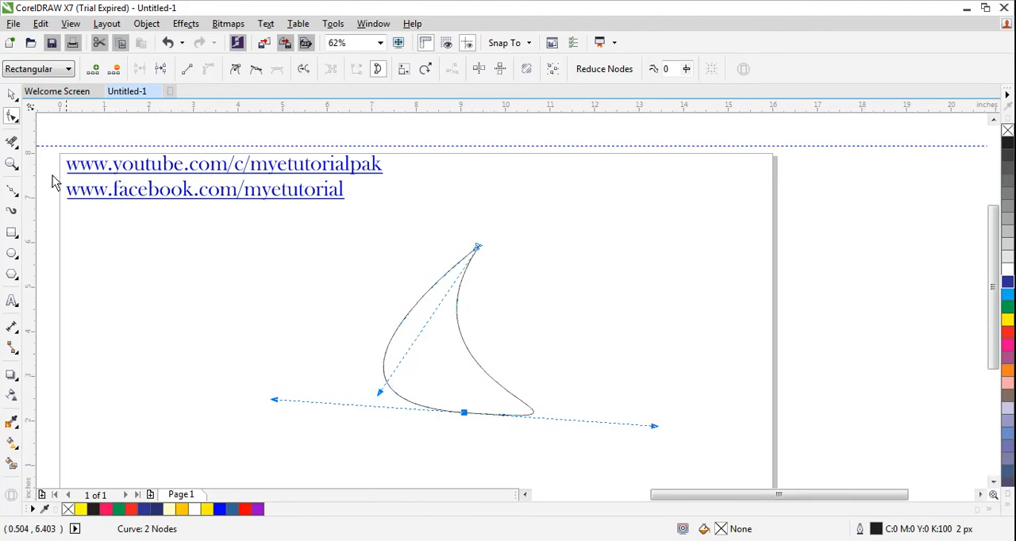
Step: Make a duplicate of the crescent so one copy sits to the lower left of the other
{"action": "left_click", "coordinate": [11, 94]}
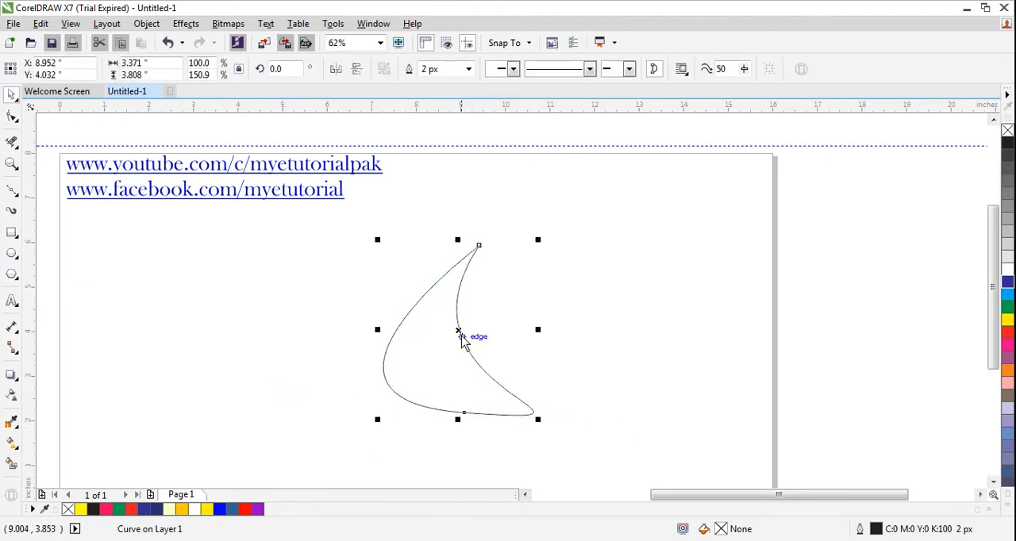
{"action": "left_click_drag", "start_coordinate": [458, 333], "coordinate": [437, 349]}
{"action": "key", "text": "ctrl+d"}
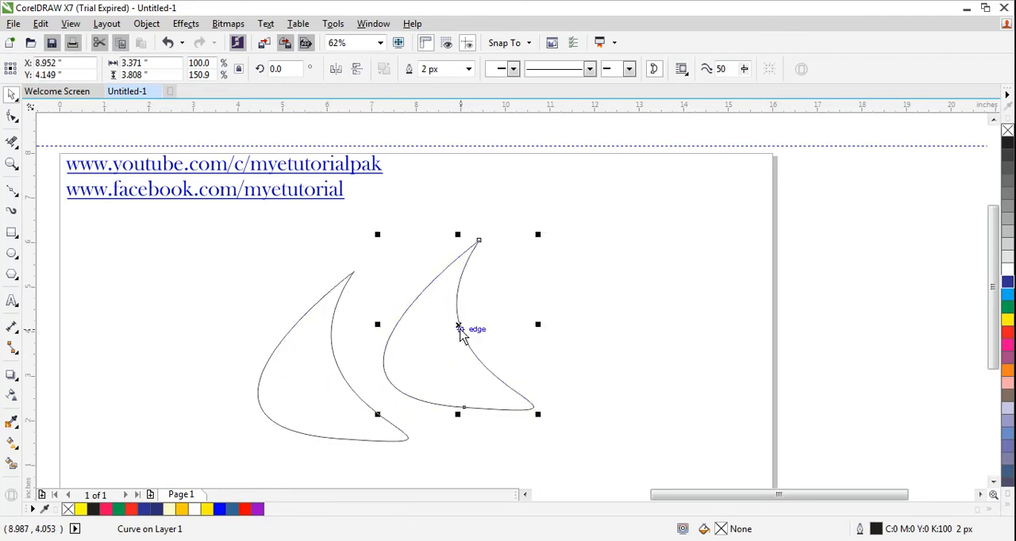
Step: Rotate the right-hand crescent to about 197° and shift it right so the two shapes face each other
{"action": "left_click", "coordinate": [460, 331]}
{"action": "left_click_drag", "start_coordinate": [538, 235], "coordinate": [430, 400]}
{"action": "left_click_drag", "start_coordinate": [492, 306], "coordinate": [518, 315]}
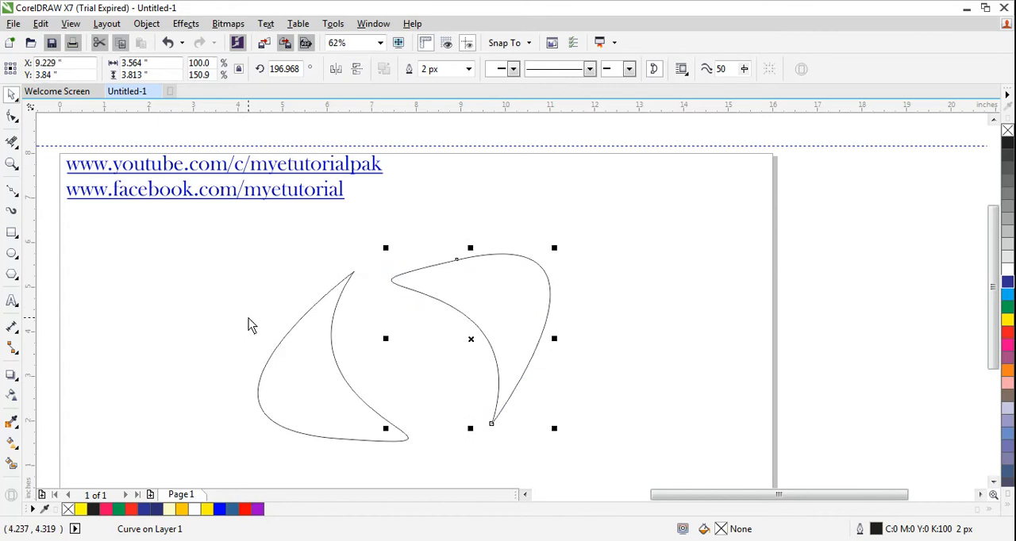
{"action": "left_click", "coordinate": [288, 288]}
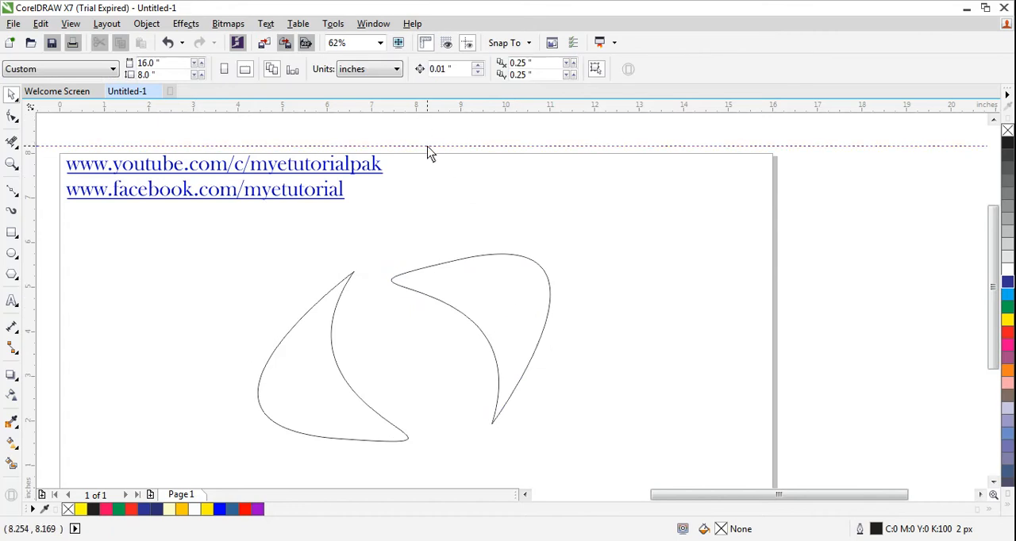
Step: Place horizontal guidelines at 5.336 in and 1.503 in along the left crescent's extents, and move the rotated crescent down between them
{"action": "left_click_drag", "start_coordinate": [427, 147], "coordinate": [423, 273]}
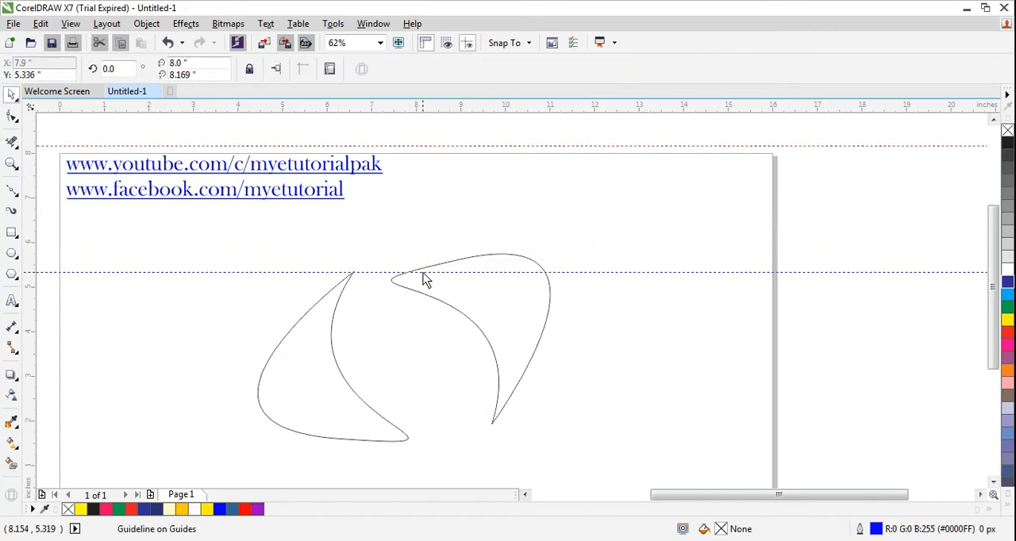
{"action": "left_click", "coordinate": [522, 324]}
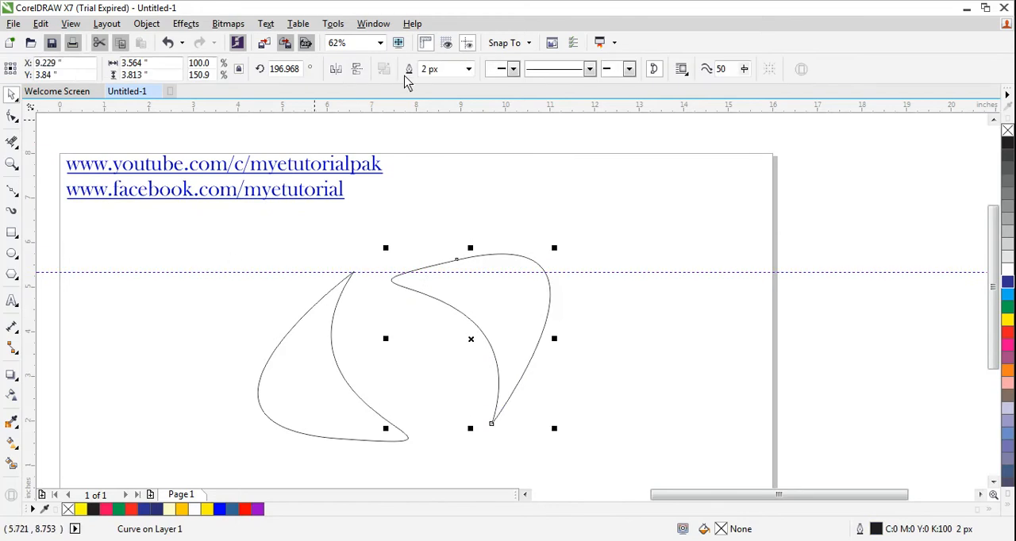
{"action": "left_click", "coordinate": [426, 444]}
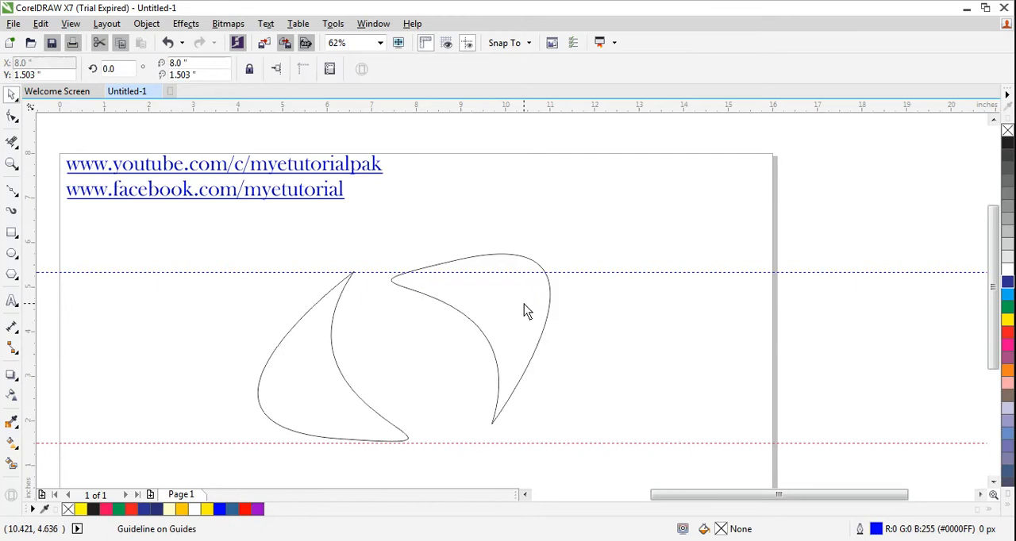
{"action": "left_click_drag", "start_coordinate": [520, 310], "coordinate": [515, 331]}
{"action": "left_click", "coordinate": [225, 319]}
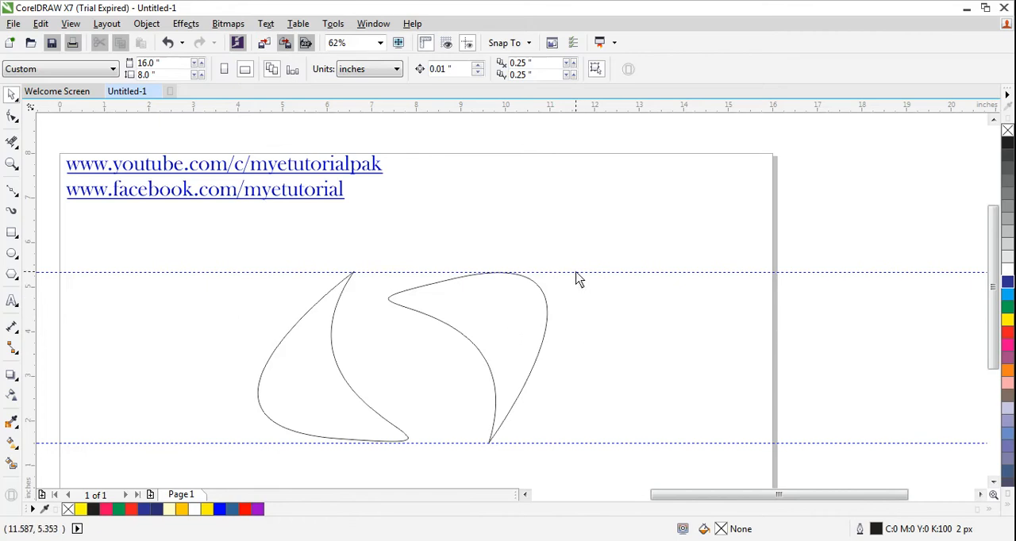
Step: Move both horizontal guidelines above the page's top edge and select the left crescent
{"action": "left_click_drag", "start_coordinate": [577, 272], "coordinate": [569, 138]}
{"action": "left_click_drag", "start_coordinate": [584, 443], "coordinate": [603, 147]}
{"action": "left_click", "coordinate": [303, 386]}
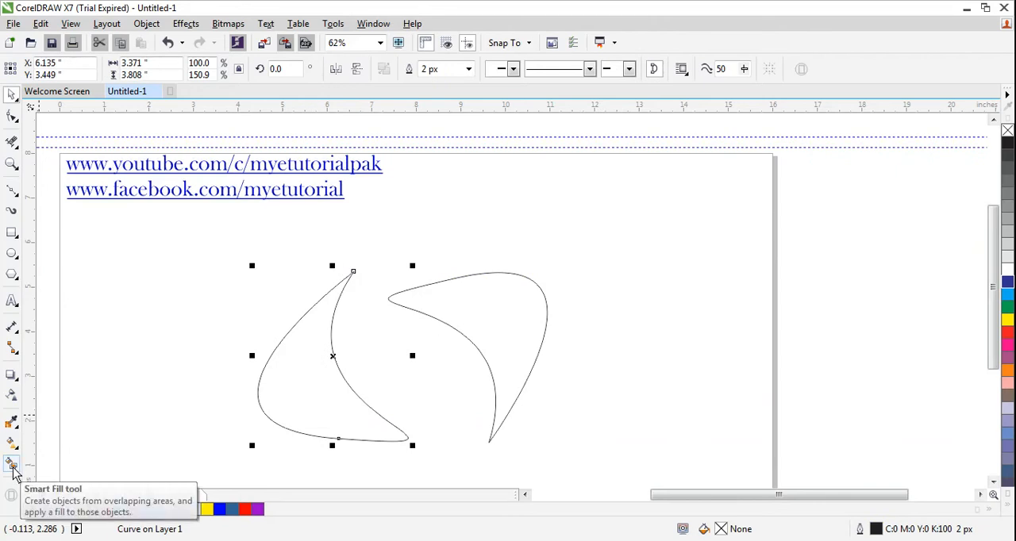
Step: Fill the right-hand crescent with yellow (#FFFF00) using Smart Fill with a 2 px outline
{"action": "left_click", "coordinate": [13, 469]}
{"action": "left_click", "coordinate": [163, 70]}
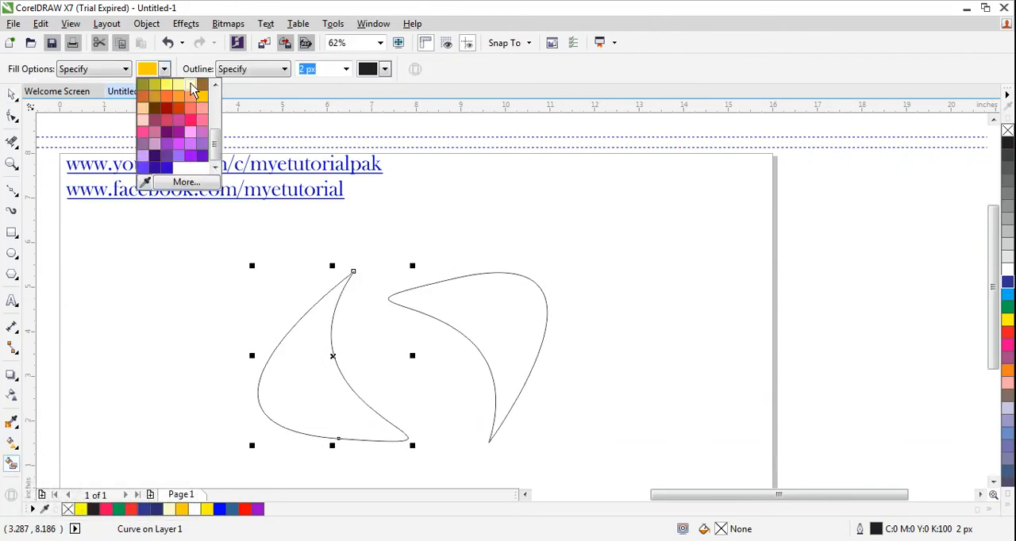
{"action": "left_click_drag", "start_coordinate": [215, 142], "coordinate": [214, 107]}
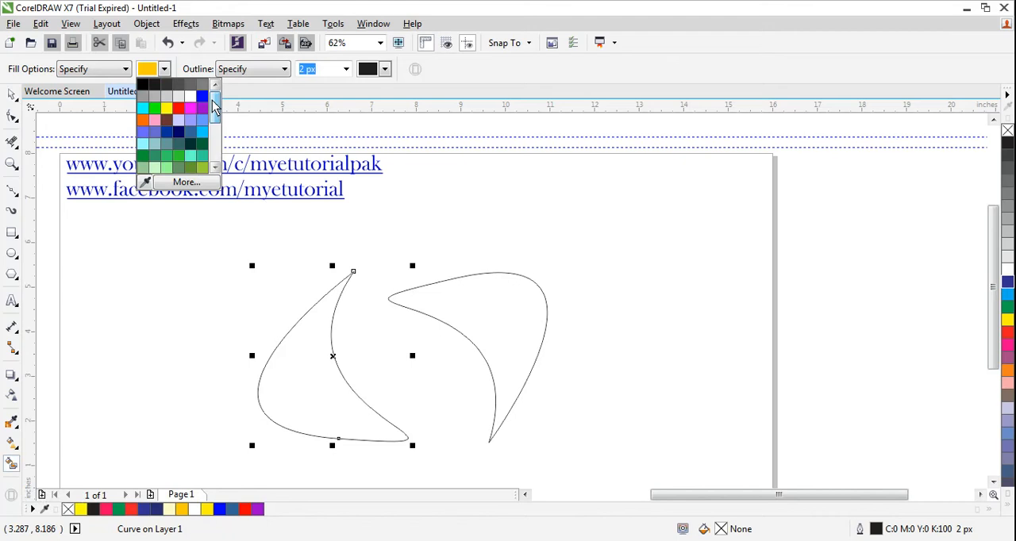
{"action": "left_click", "coordinate": [166, 107]}
{"action": "left_click", "coordinate": [468, 311]}
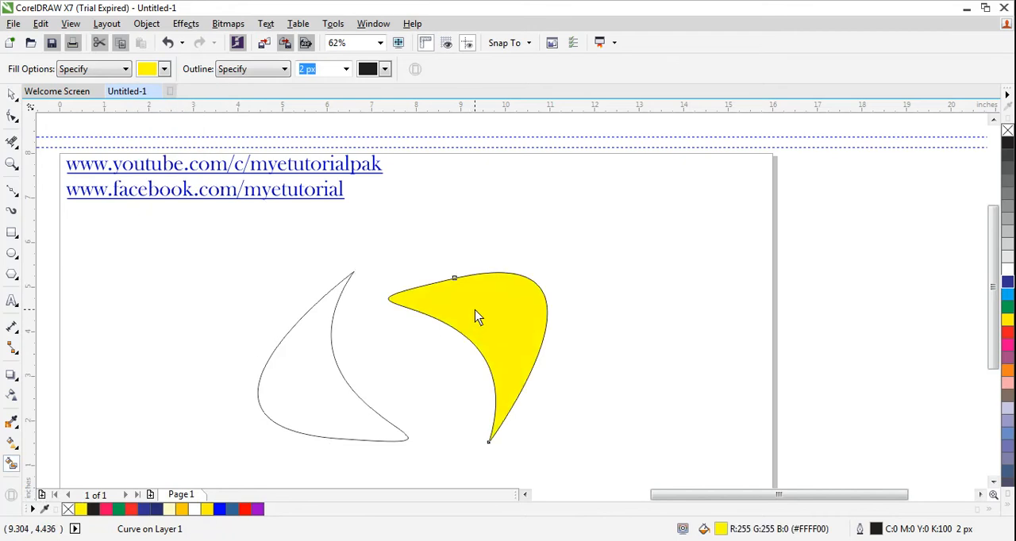
Step: Fill the left-hand crescent with orange (#FF6600) using Smart Fill
{"action": "left_click", "coordinate": [165, 69]}
{"action": "left_click", "coordinate": [144, 95]}
{"action": "left_click", "coordinate": [319, 361]}
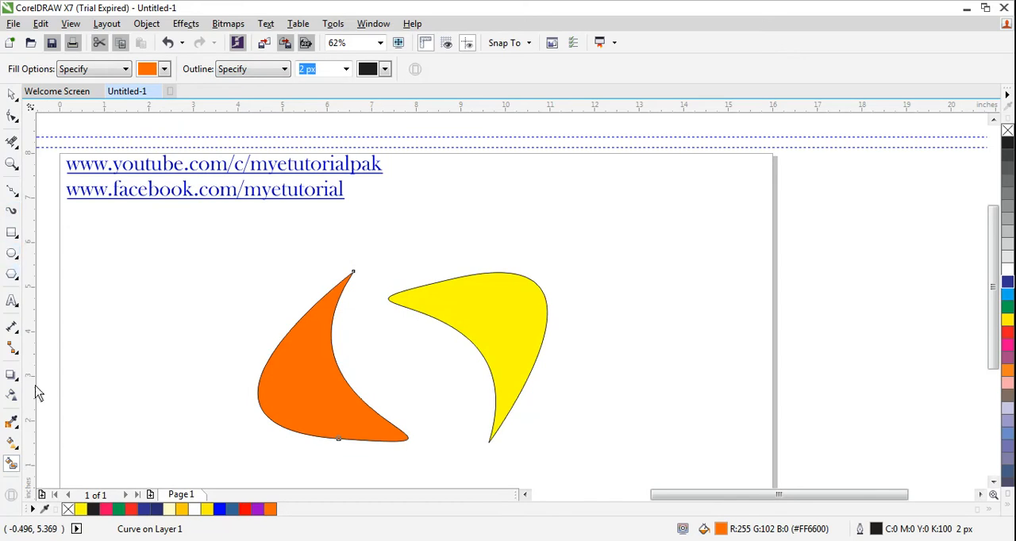
Step: Apply a linear fountain fill to the left-hand crescent, running from orange near its lower tip to muted tan near its upper edge
{"action": "left_click", "coordinate": [16, 451]}
{"action": "left_click", "coordinate": [80, 444]}
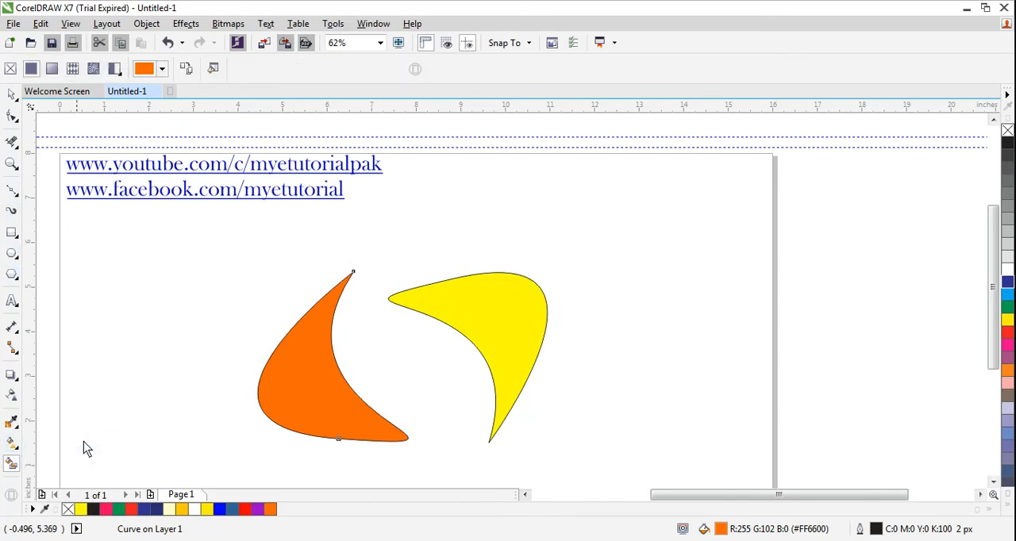
{"action": "left_click_drag", "start_coordinate": [337, 394], "coordinate": [309, 325]}
{"action": "left_click", "coordinate": [344, 317]}
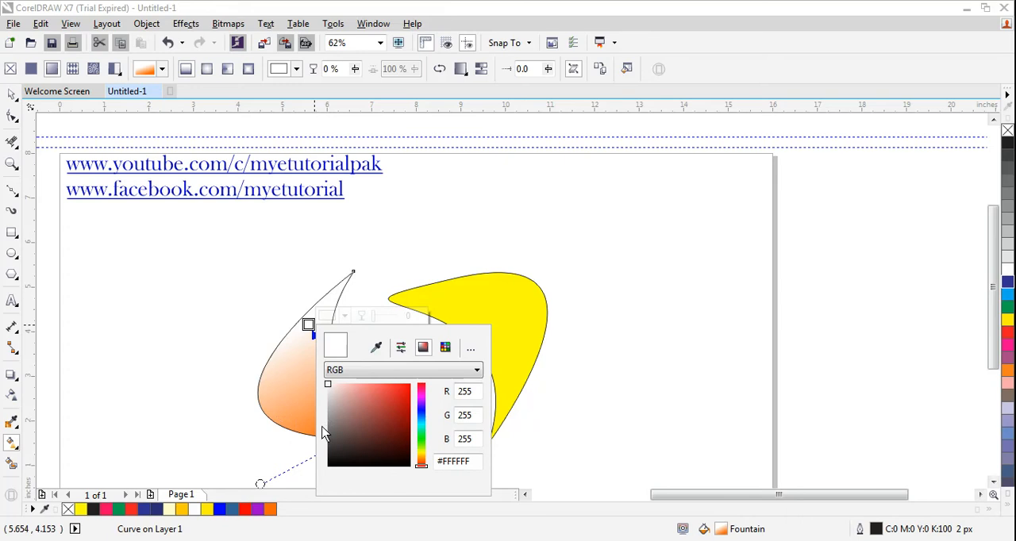
{"action": "left_click_drag", "start_coordinate": [420, 467], "coordinate": [421, 460]}
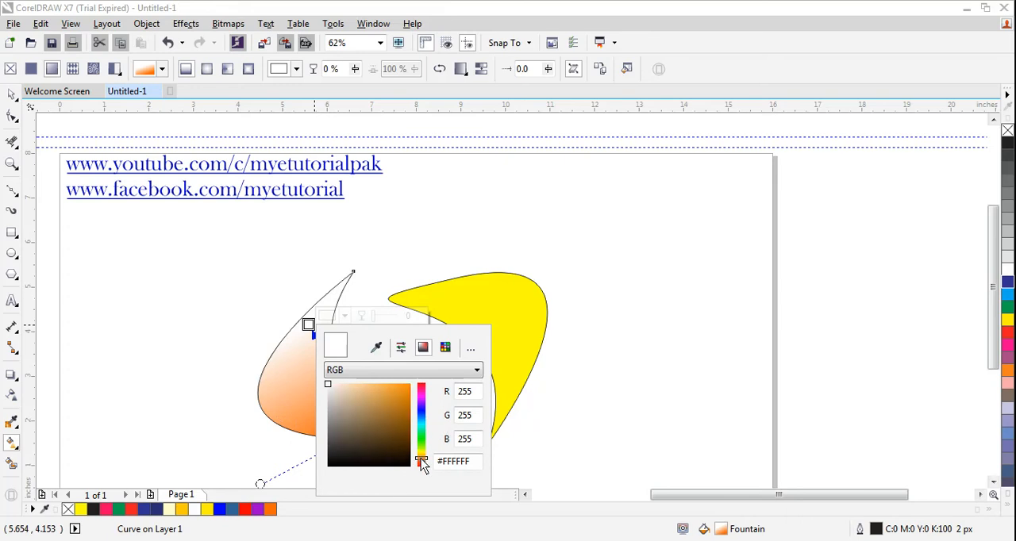
{"action": "left_click", "coordinate": [350, 408]}
{"action": "left_click", "coordinate": [456, 292]}
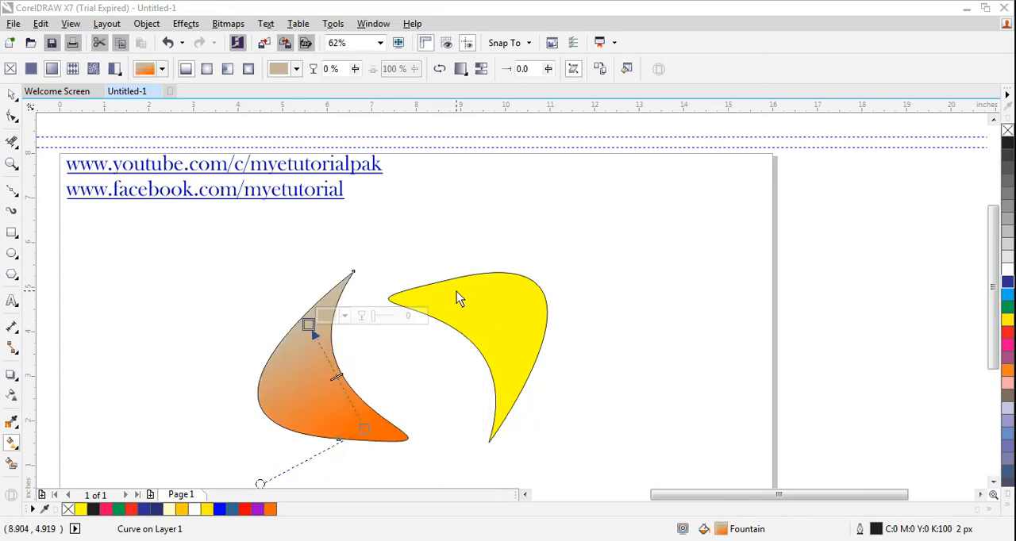
Step: Give the right-hand crescent a linear fountain fill running from yellow at its upper edge to red (#D43346) near its lower tip
{"action": "left_click_drag", "start_coordinate": [447, 290], "coordinate": [509, 392]}
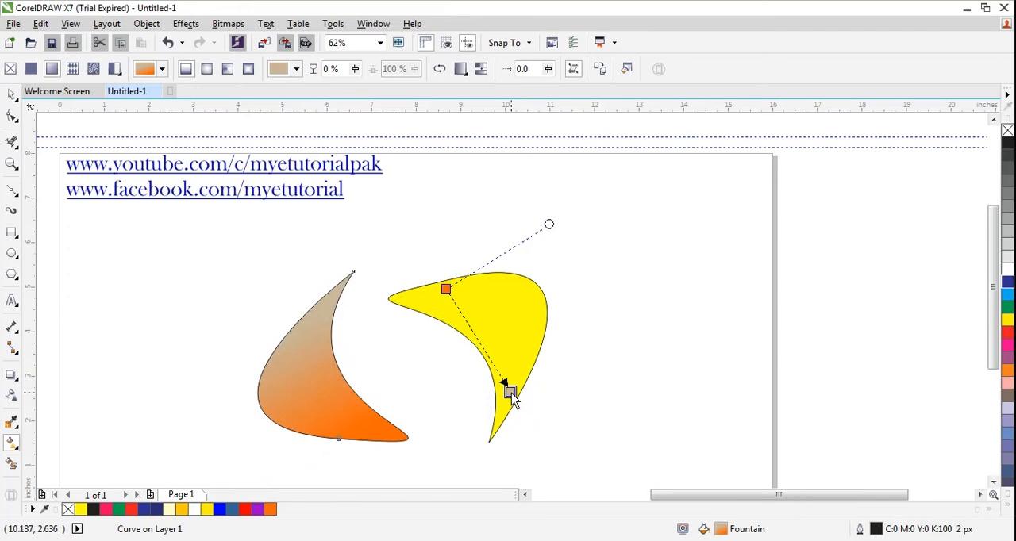
{"action": "key", "text": "ctrl+z"}
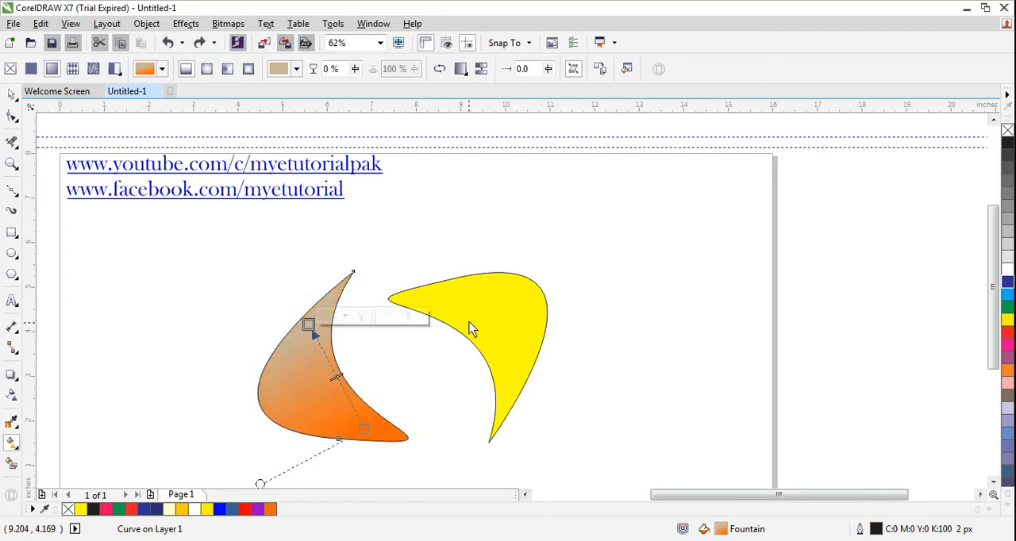
{"action": "left_click", "coordinate": [447, 296]}
{"action": "left_click_drag", "start_coordinate": [448, 279], "coordinate": [509, 389]}
{"action": "left_click", "coordinate": [547, 380]}
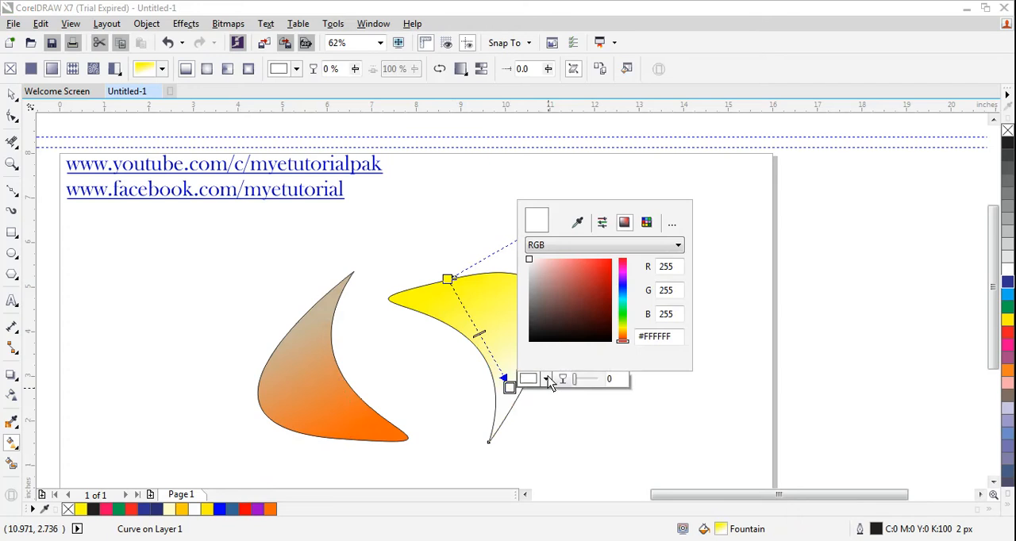
{"action": "left_click_drag", "start_coordinate": [623, 342], "coordinate": [629, 269]}
{"action": "mouse_move", "coordinate": [530, 268]}
{"action": "left_mouse_down"}
{"action": "mouse_move", "coordinate": [585, 284]}
{"action": "mouse_move", "coordinate": [592, 273]}
{"action": "left_mouse_up"}
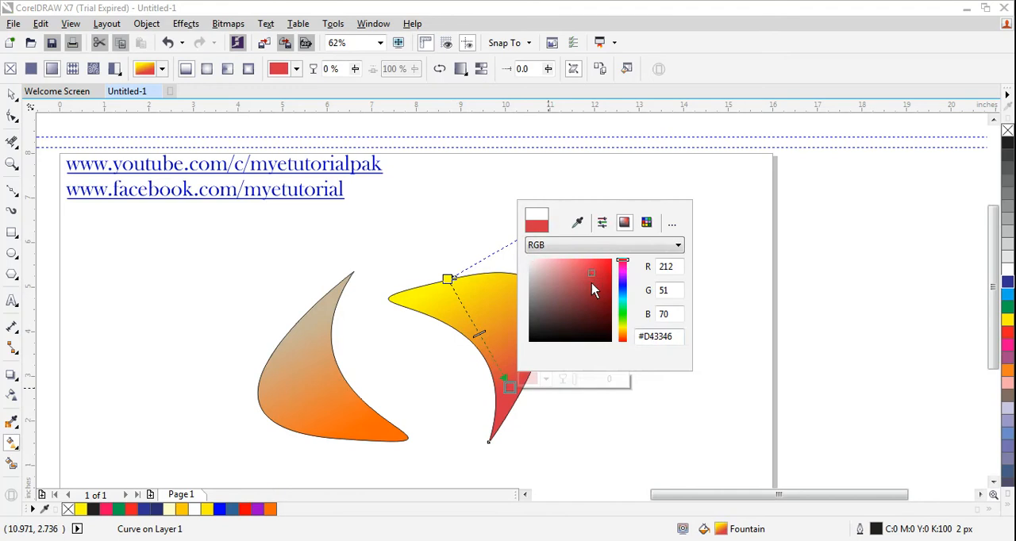
{"action": "left_click", "coordinate": [399, 232]}
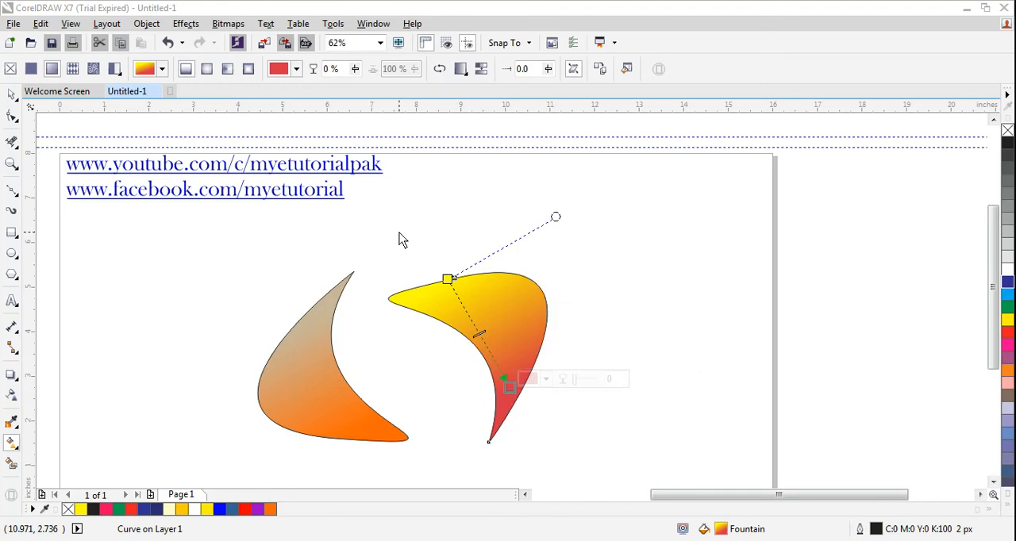
Step: Remove the outlines from both crescents
{"action": "left_click", "coordinate": [12, 94]}
{"action": "left_click", "coordinate": [142, 294]}
{"action": "left_click_drag", "start_coordinate": [199, 231], "coordinate": [604, 457]}
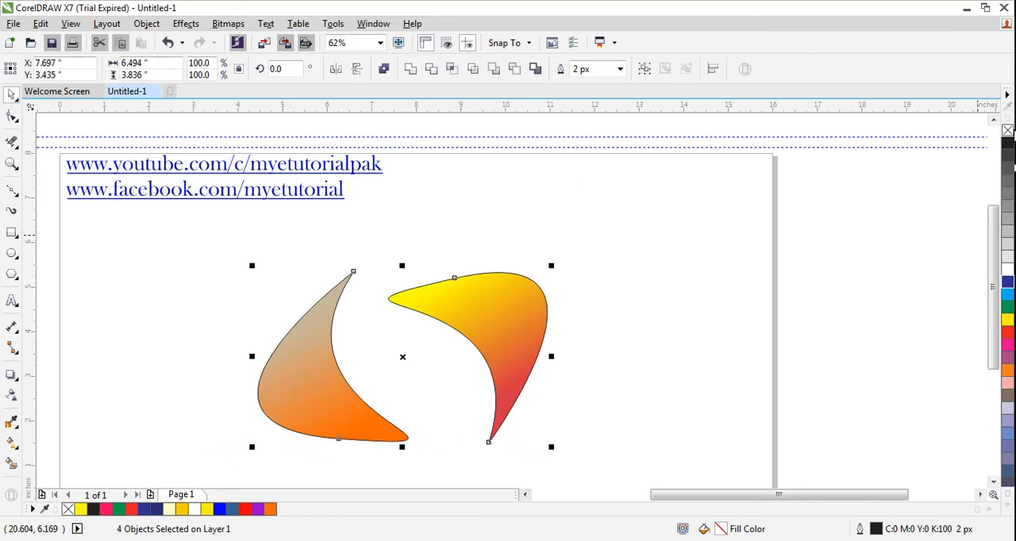
{"action": "right_click", "coordinate": [1007, 130]}
{"action": "left_click", "coordinate": [724, 343]}
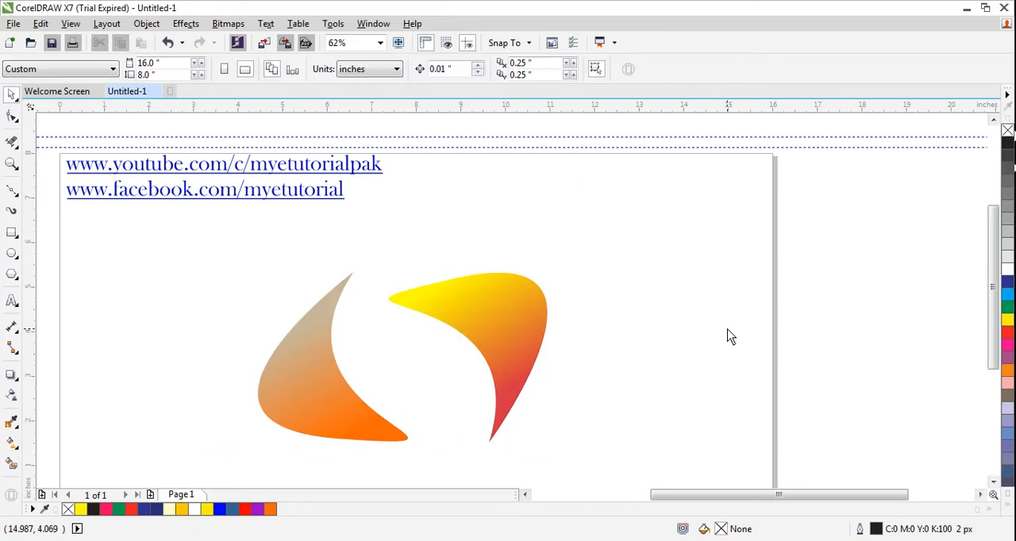
{"action": "scroll", "coordinate": [662, 308], "scroll_direction": "down", "scroll_amount": 1}
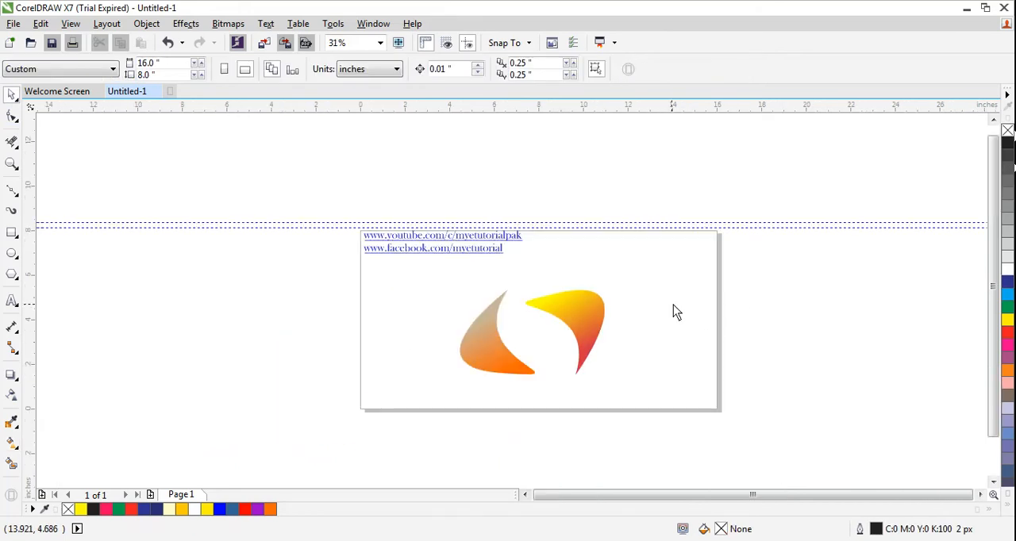
{"action": "scroll", "coordinate": [673, 311], "scroll_direction": "up", "scroll_amount": 1}
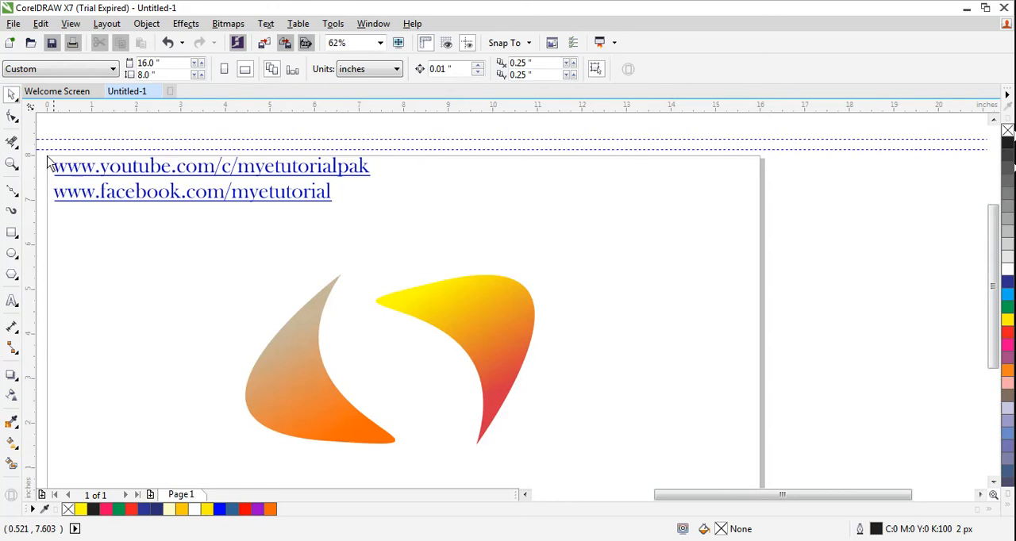
Step: Add the artistic text "My E Tutorial" above the right-hand crescent and set its font to Baskerville Old Face
{"action": "left_click", "coordinate": [12, 301]}
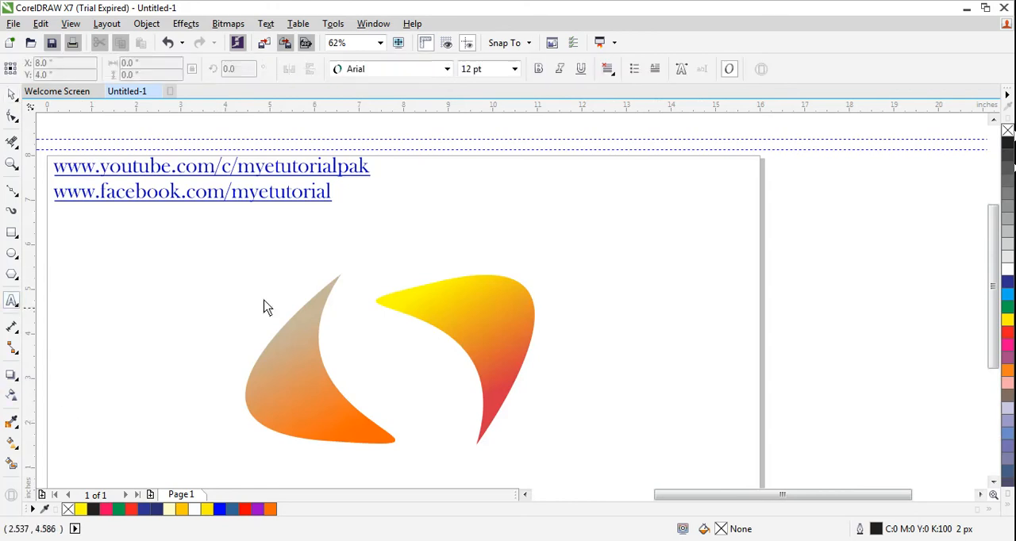
{"action": "left_click", "coordinate": [457, 218]}
{"action": "type", "text": "My "}
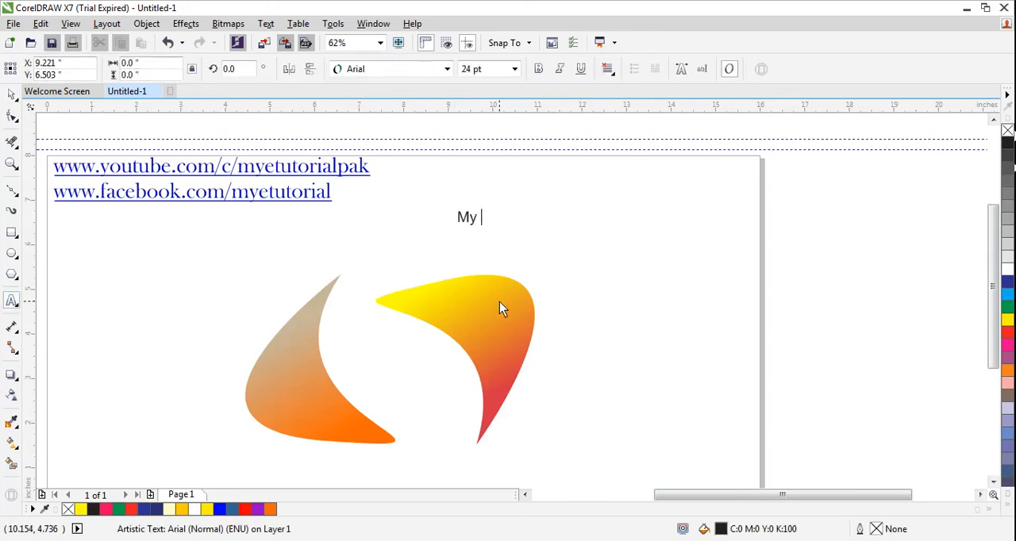
{"action": "type", "text": "E Tutorial"}
{"action": "left_click", "coordinate": [12, 94]}
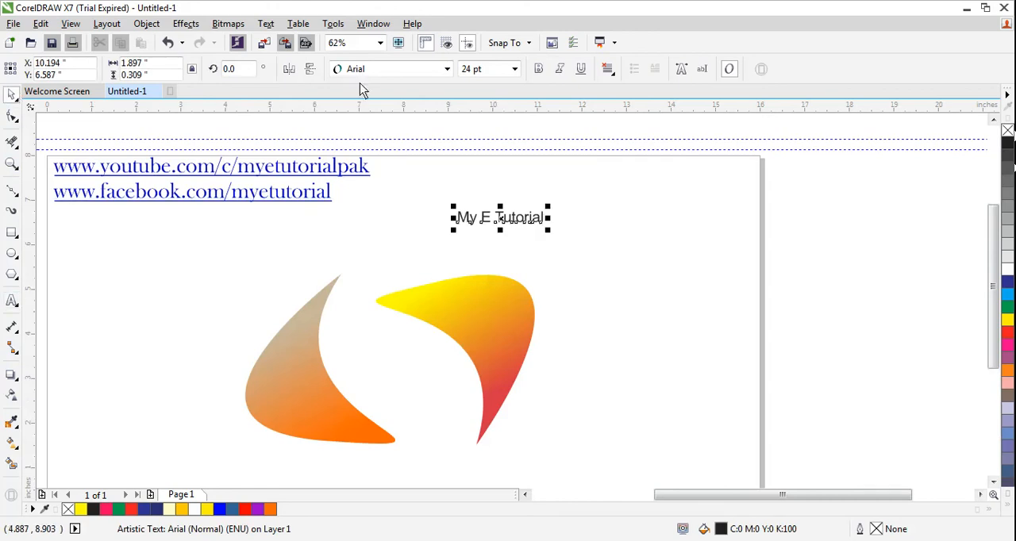
{"action": "left_click", "coordinate": [447, 69]}
{"action": "left_click", "coordinate": [383, 106]}
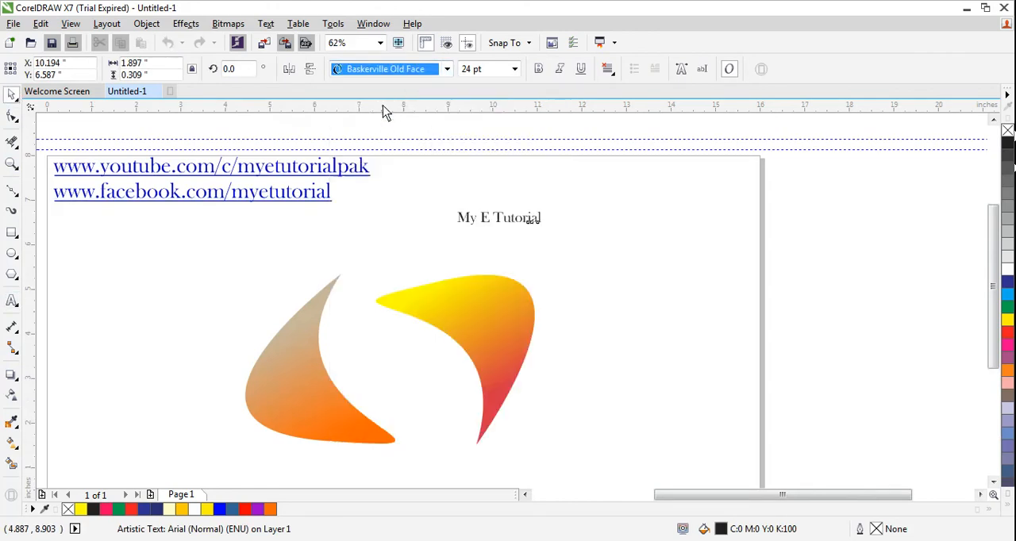
Step: Enlarge the "My E Tutorial" text to about 46 pt and color its fill and outline dark blue (C100 M100 Y0 K0)
{"action": "left_click_drag", "start_coordinate": [548, 207], "coordinate": [630, 194]}
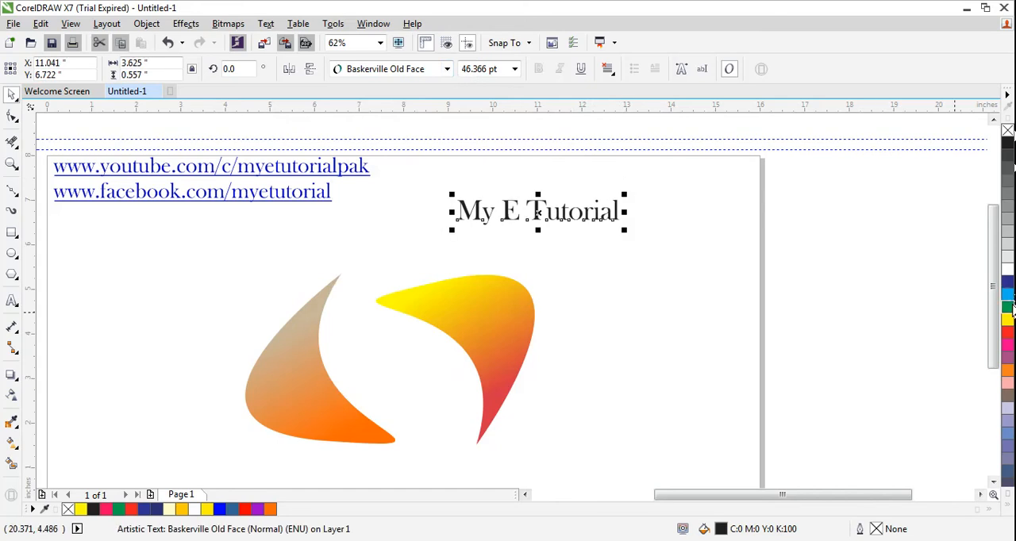
{"action": "right_click", "coordinate": [1007, 281]}
{"action": "left_click", "coordinate": [1007, 282]}
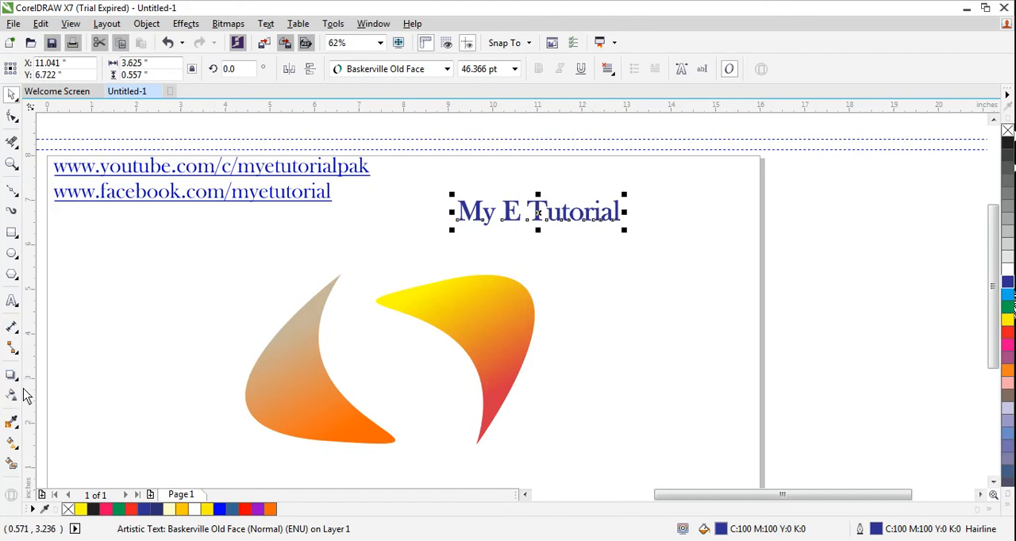
Step: Move the "My E Tutorial" text into the gap between the crescents and scale it down to about 36 pt
{"action": "left_click_drag", "start_coordinate": [539, 216], "coordinate": [410, 361]}
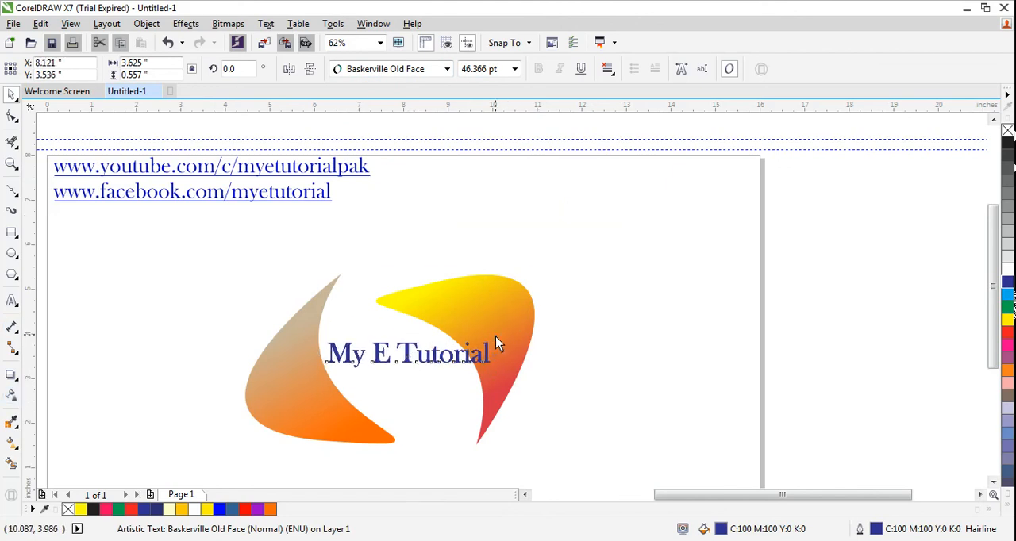
{"action": "left_click_drag", "start_coordinate": [495, 335], "coordinate": [487, 341]}
{"action": "left_click_drag", "start_coordinate": [410, 354], "coordinate": [456, 358]}
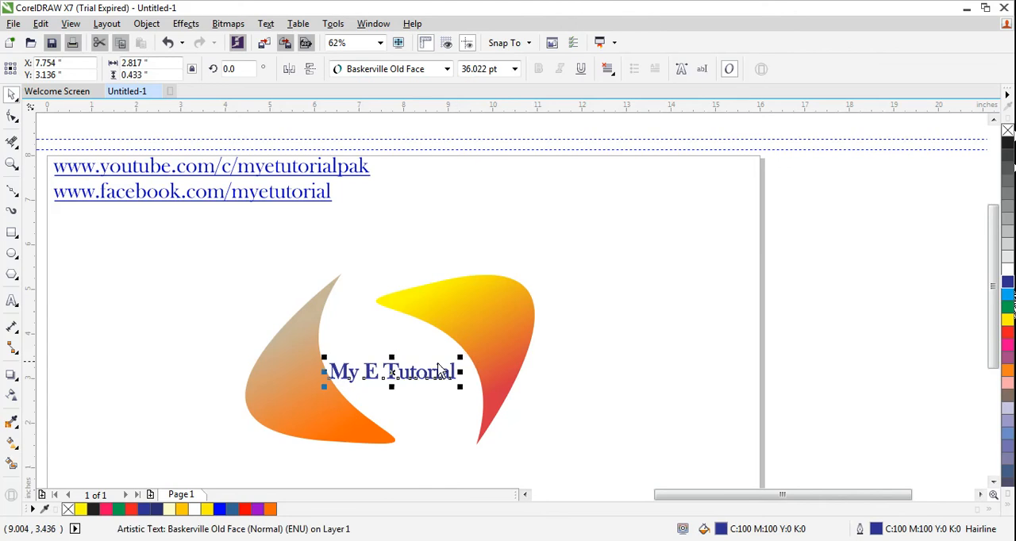
{"action": "mouse_move", "coordinate": [393, 379]}
{"action": "left_mouse_down"}
{"action": "mouse_move", "coordinate": [407, 374]}
{"action": "mouse_move", "coordinate": [397, 374]}
{"action": "left_mouse_up"}
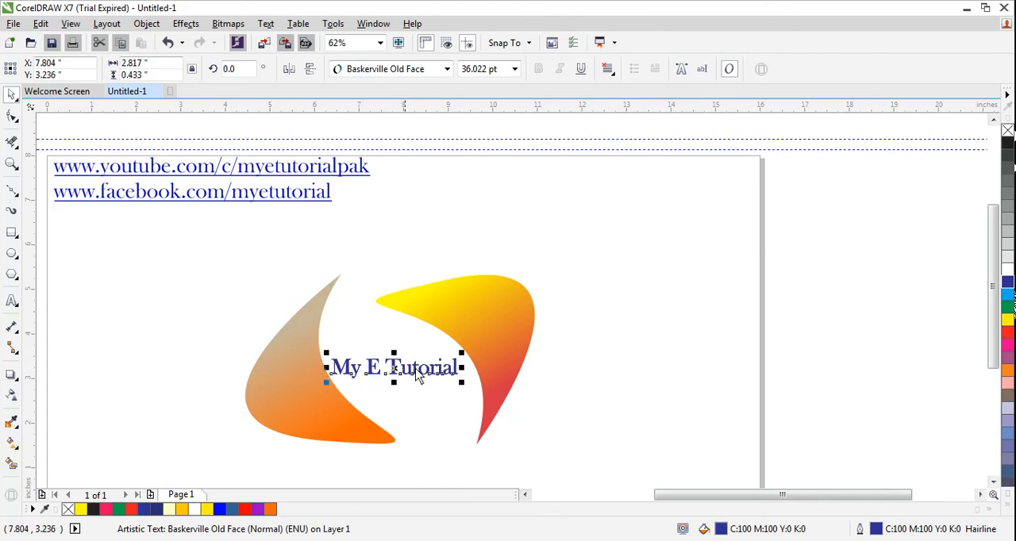
Step: Enlarge the "My E Tutorial" text to about 41 pt and nudge it to fit between the crescents
{"action": "left_click_drag", "start_coordinate": [461, 353], "coordinate": [468, 351]}
{"action": "left_click_drag", "start_coordinate": [397, 377], "coordinate": [401, 377]}
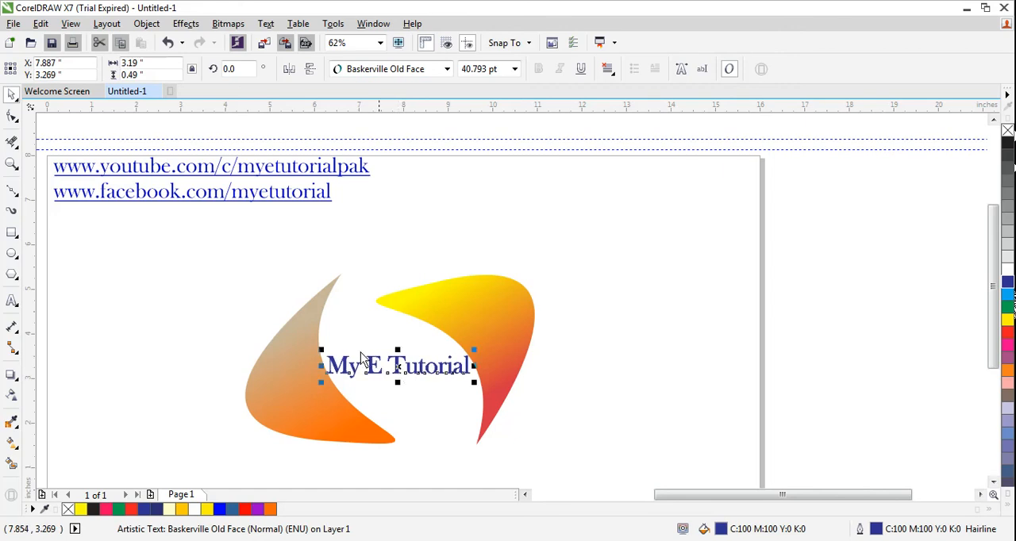
{"action": "left_click", "coordinate": [245, 300]}
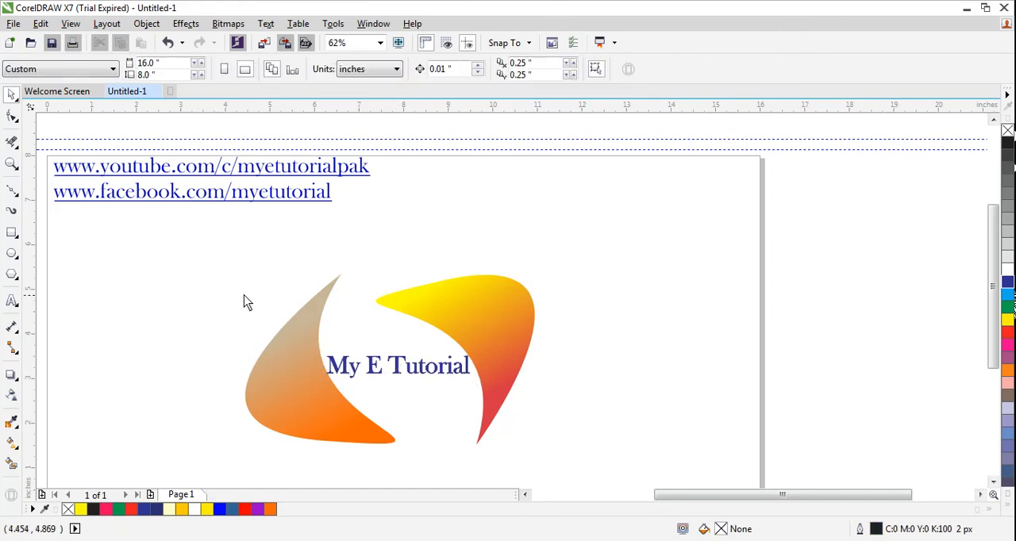
Step: Apply a light uniform transparency to the "My E Tutorial" text
{"action": "left_click", "coordinate": [401, 370]}
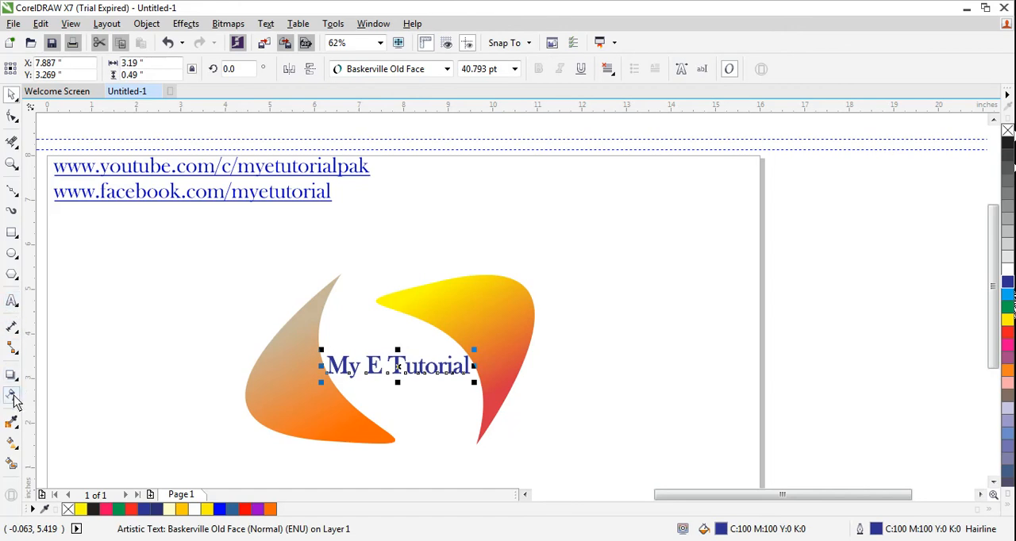
{"action": "left_click", "coordinate": [12, 396]}
{"action": "left_click", "coordinate": [17, 382]}
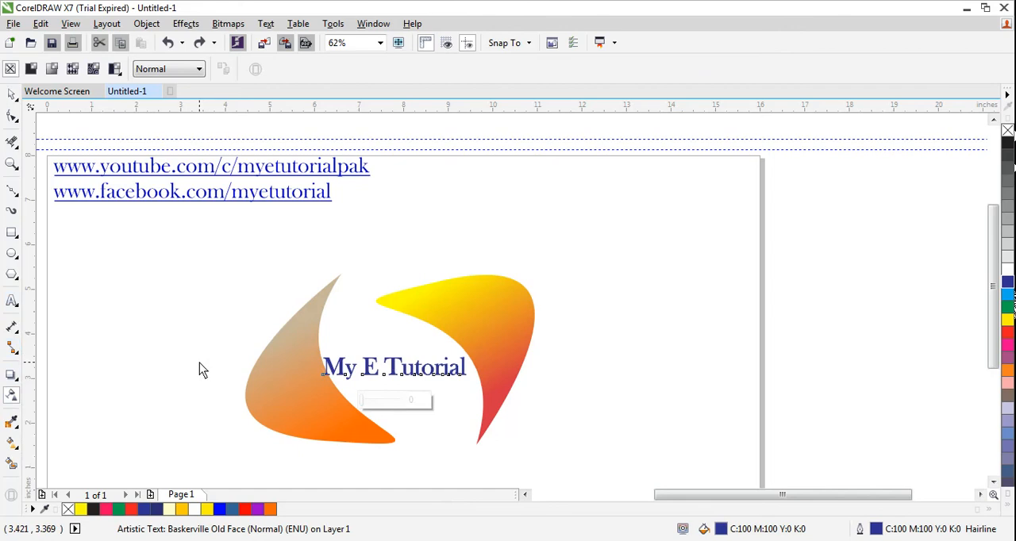
{"action": "left_click_drag", "start_coordinate": [364, 396], "coordinate": [372, 398]}
{"action": "left_click", "coordinate": [359, 322]}
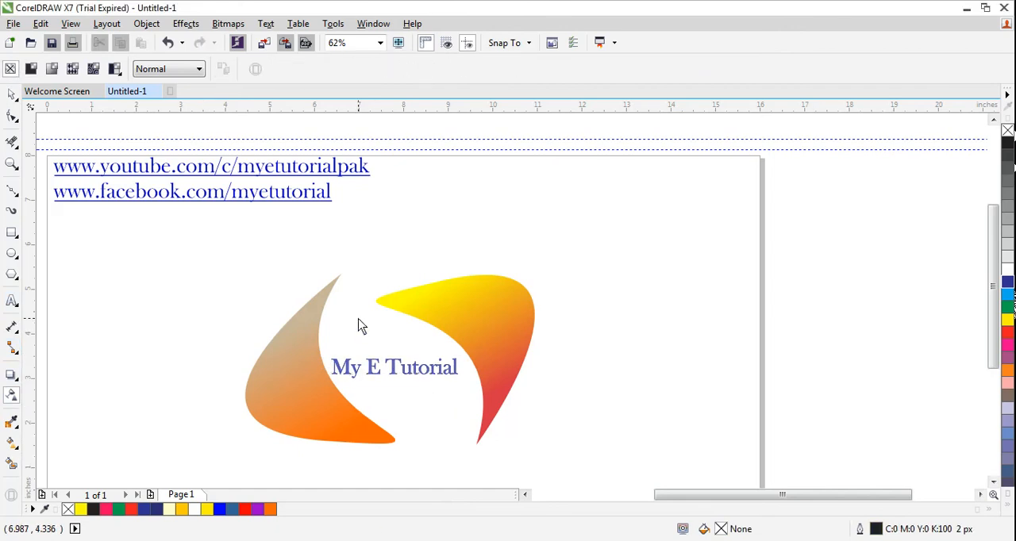
Step: Add a perspective drop shadow to the text, cast from its base toward the lower right at an angle of 341
{"action": "left_click", "coordinate": [16, 386]}
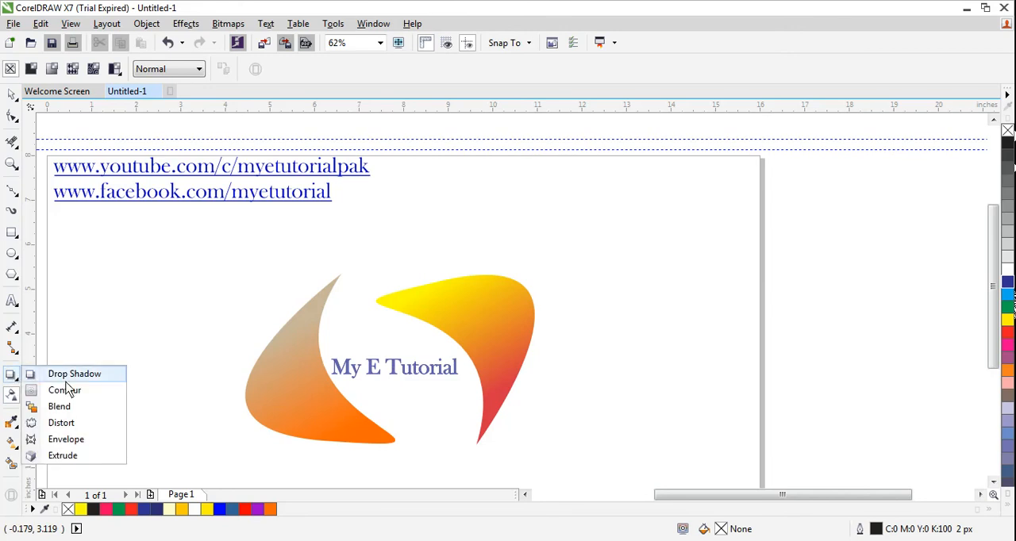
{"action": "left_click", "coordinate": [67, 376]}
{"action": "left_click", "coordinate": [397, 382]}
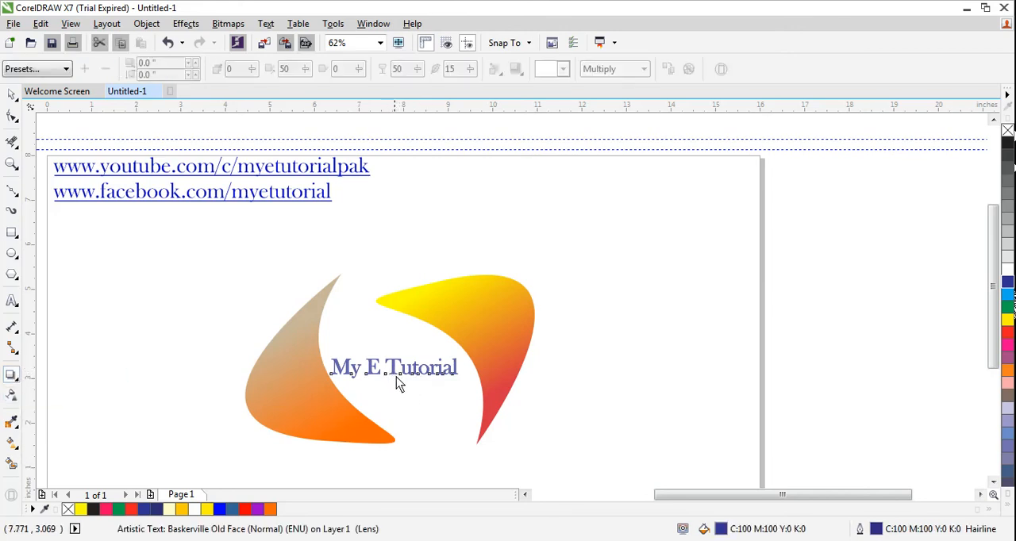
{"action": "left_click_drag", "start_coordinate": [397, 375], "coordinate": [419, 395]}
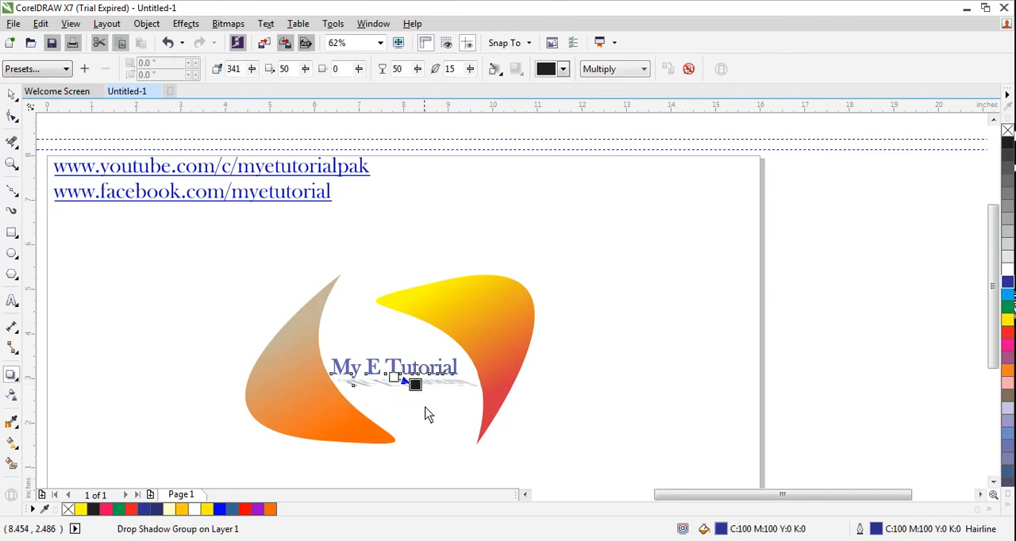
{"action": "left_click", "coordinate": [12, 93]}
{"action": "left_click", "coordinate": [157, 411]}
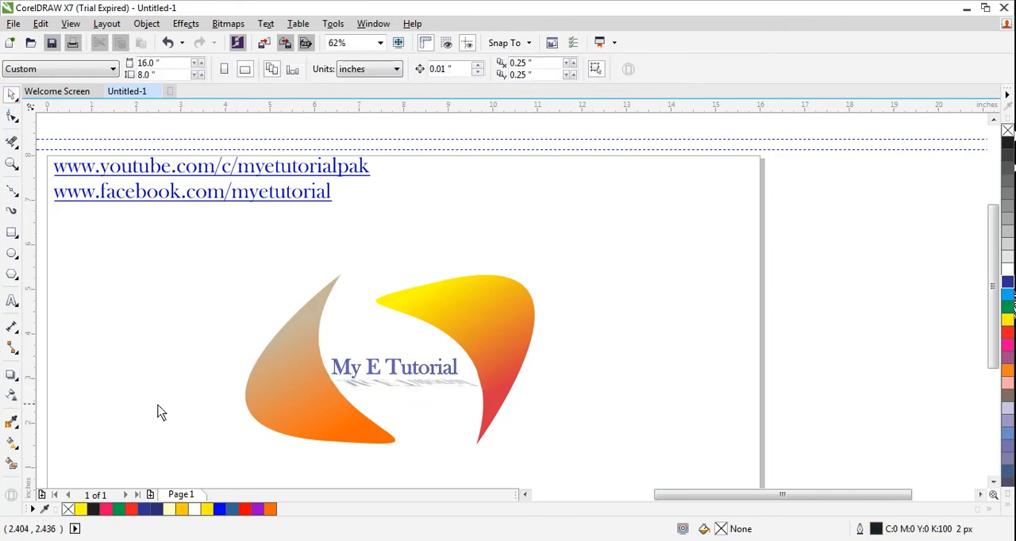
{"action": "left_click", "coordinate": [386, 376]}
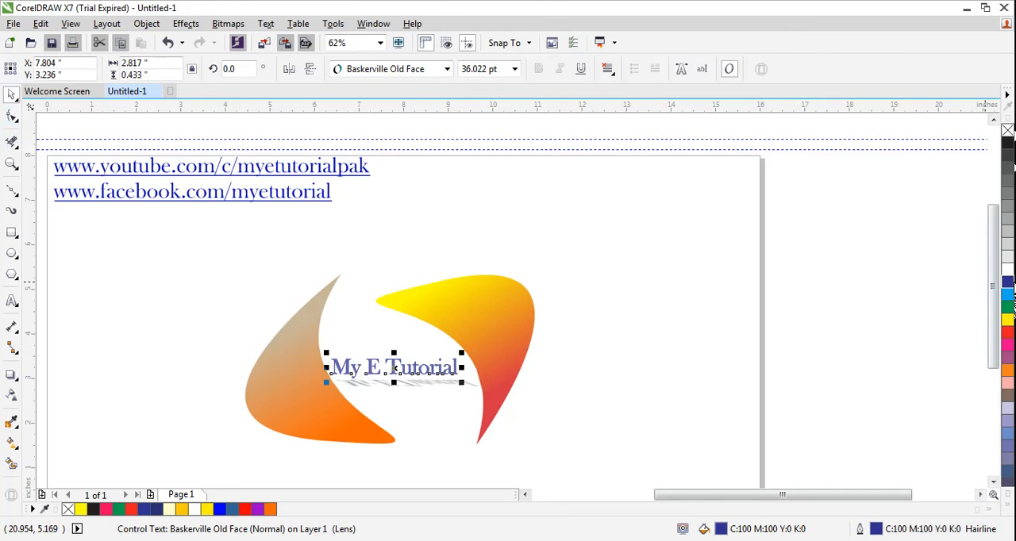
{"action": "left_click", "coordinate": [215, 377]}
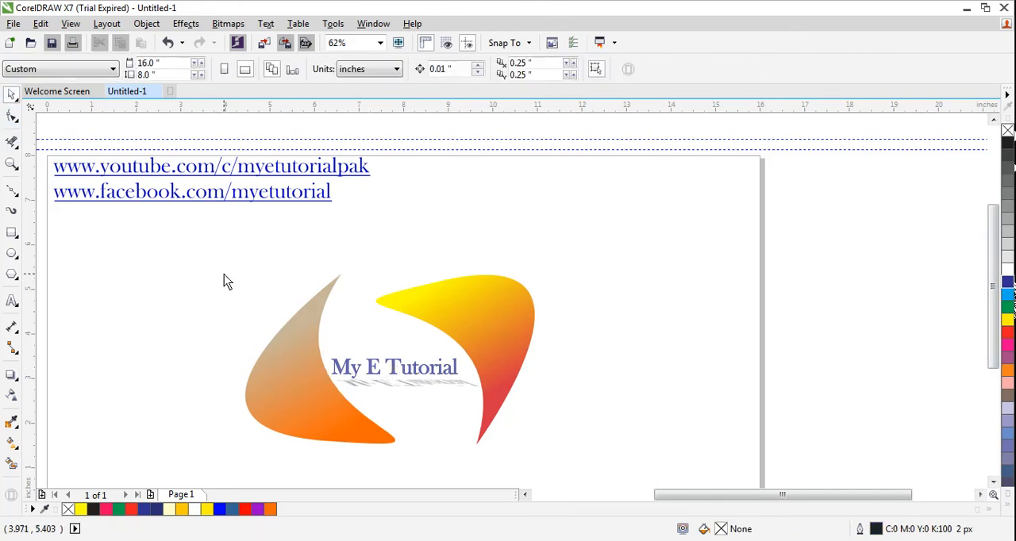
Step: Convert both crescents and the shadowed text to a bitmap
{"action": "left_click_drag", "start_coordinate": [204, 244], "coordinate": [595, 466]}
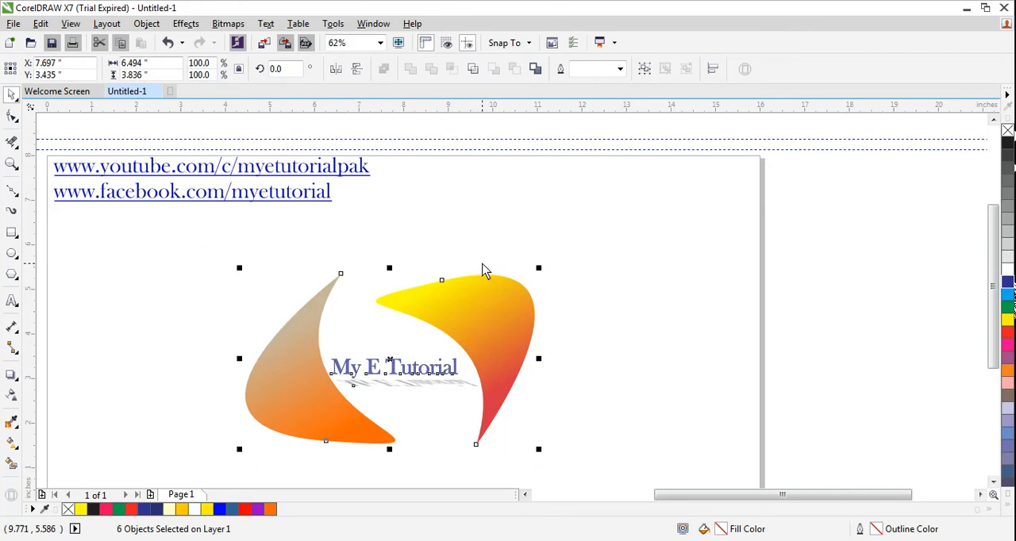
{"action": "left_click", "coordinate": [228, 23]}
{"action": "left_click", "coordinate": [261, 39]}
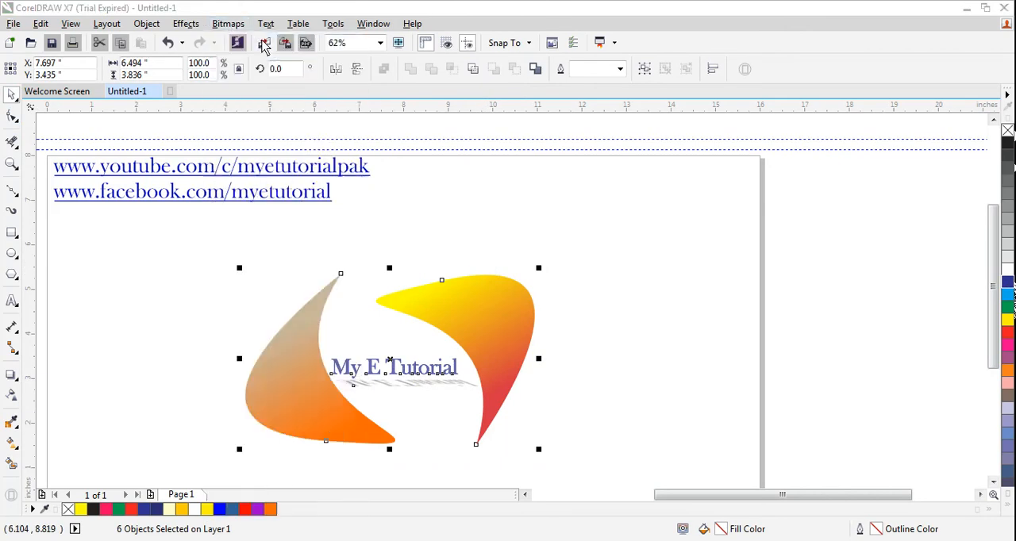
{"action": "left_click", "coordinate": [459, 356]}
{"action": "left_click", "coordinate": [142, 330]}
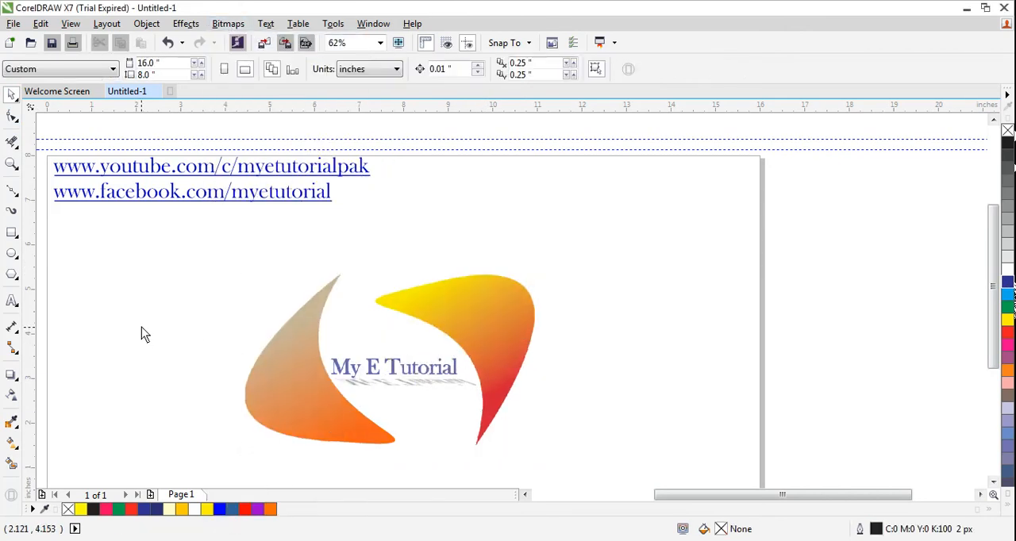